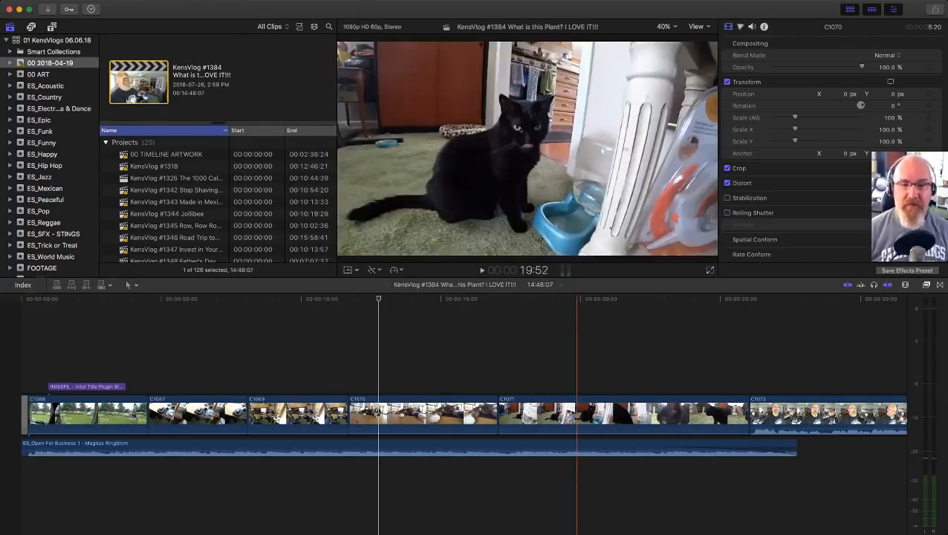
left_click(576, 349)
key("shift+z")
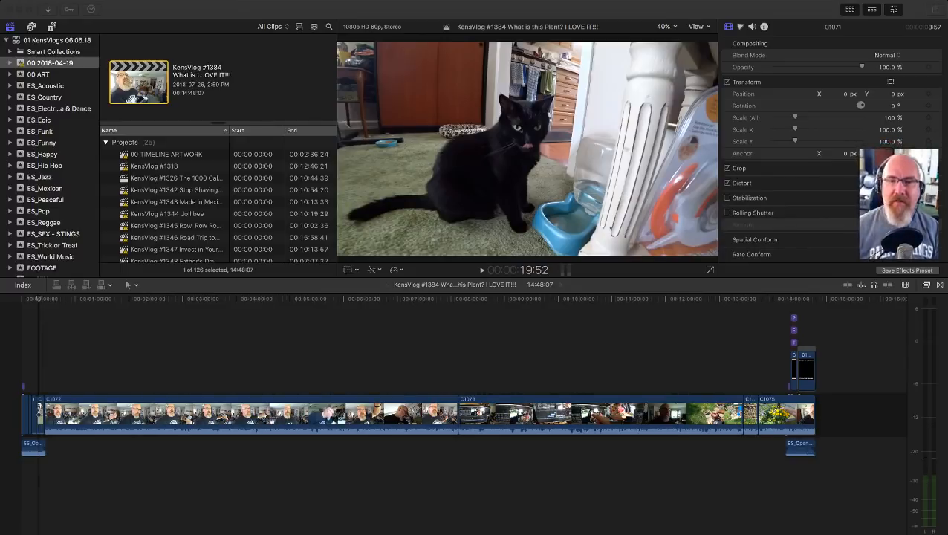
key("super+Tab")
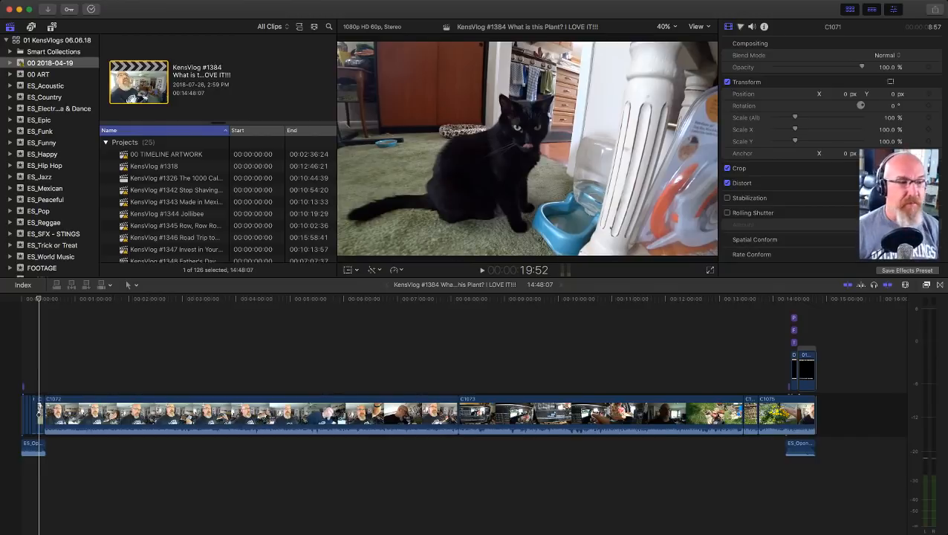
scroll(216, 197, "down", 10)
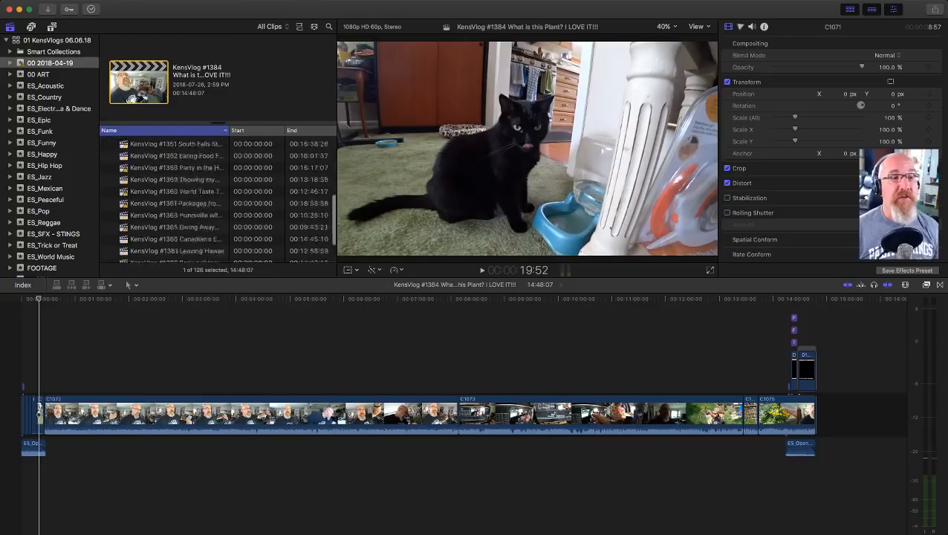
scroll(48, 149, "down", 2)
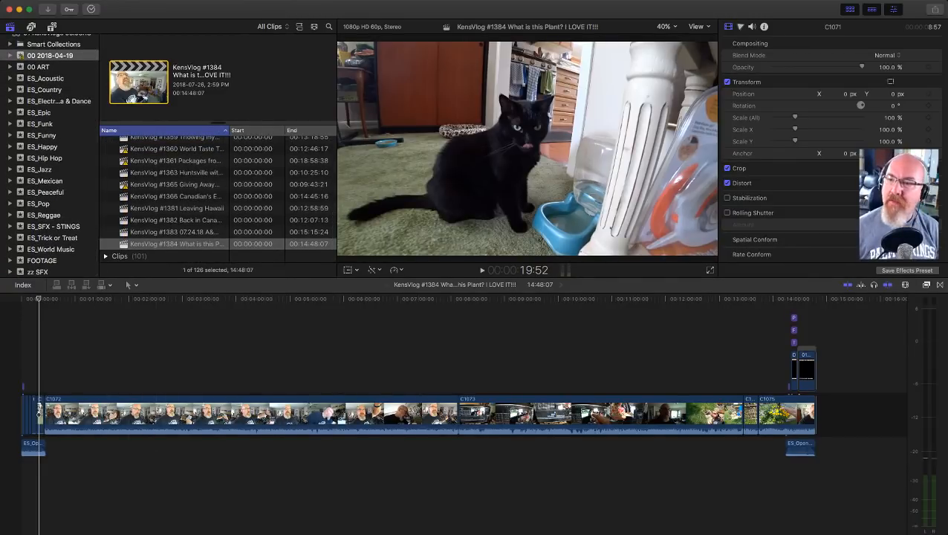
key("super+Tab")
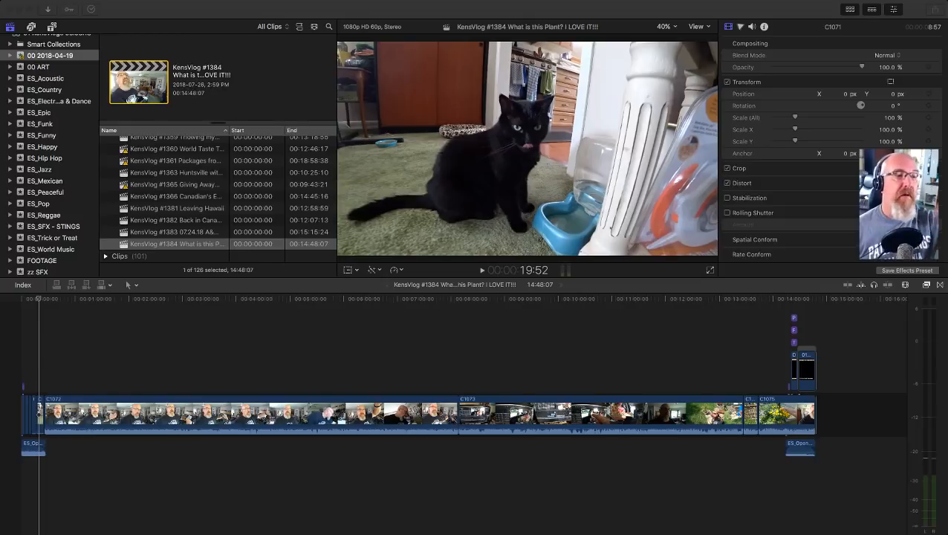
key("super+Tab")
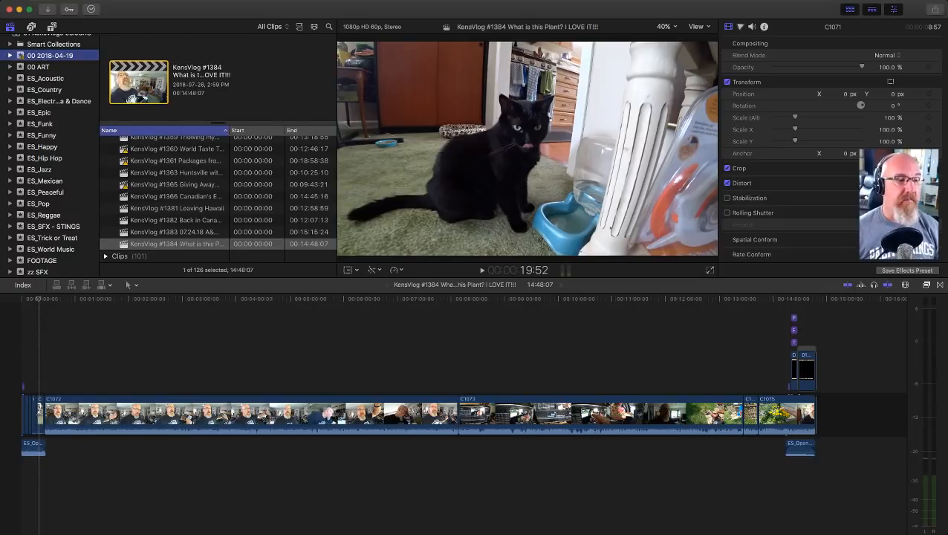
Step: Examine the clips in the FOOTAGE event and the properties of the 01 KensVlogs 06.06.18 library
left_click(42, 260)
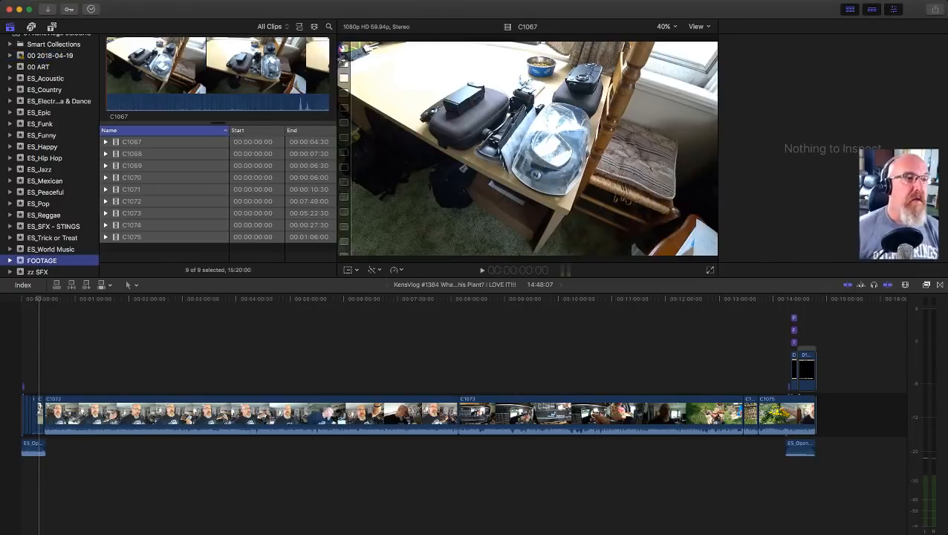
scroll(49, 148, "up", 1)
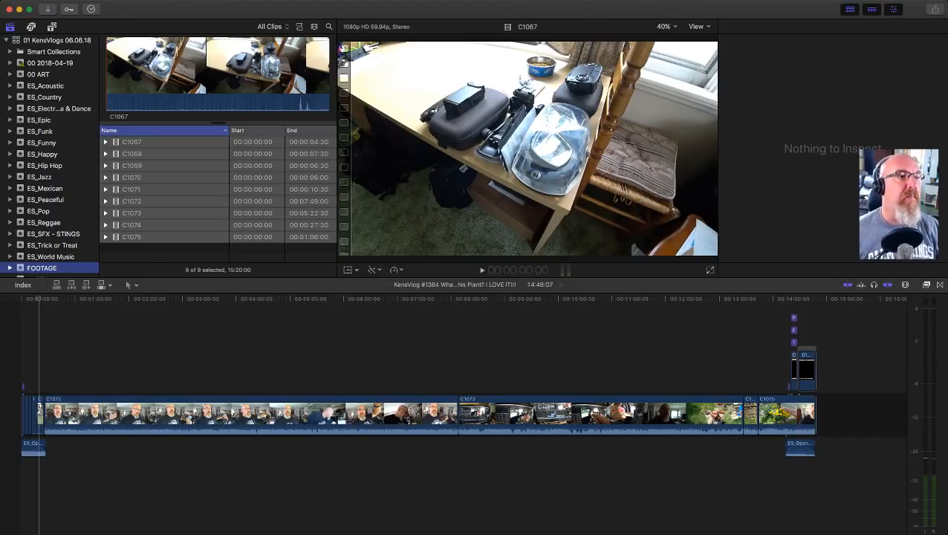
left_click(56, 40)
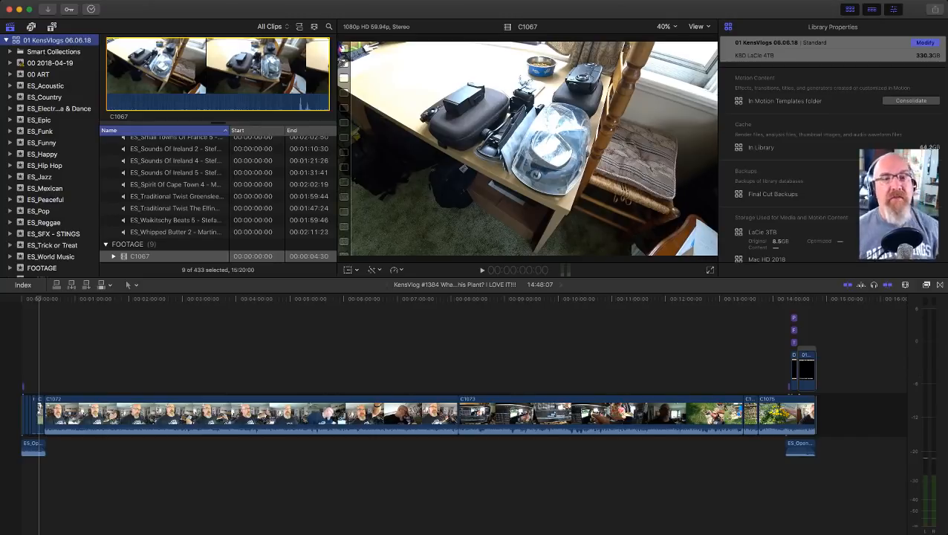
Step: Look through the contents of the ES_Jazz, 00 ART, FOOTAGE, ES_SFX - STINGS and ES_Trick or Treat events
left_click(40, 177)
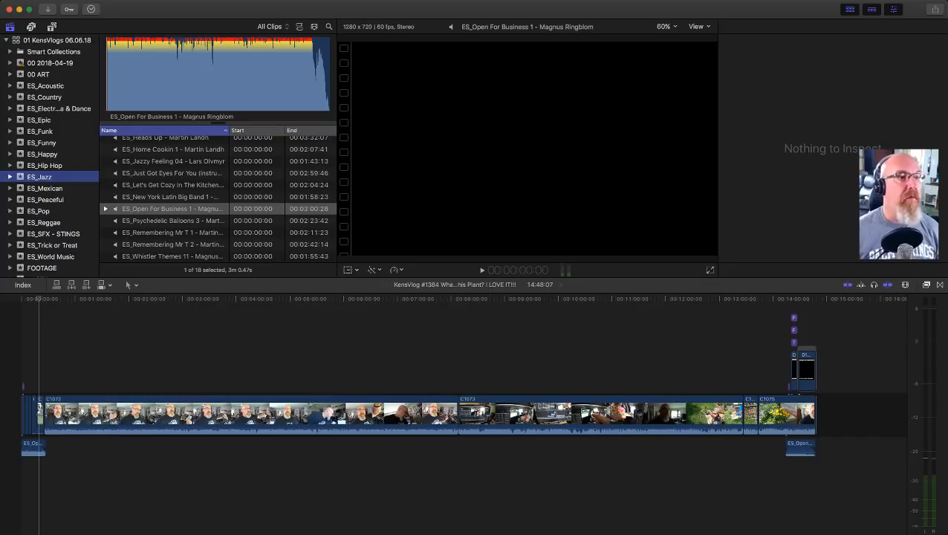
scroll(49, 156, "down", 1)
left_click(39, 67)
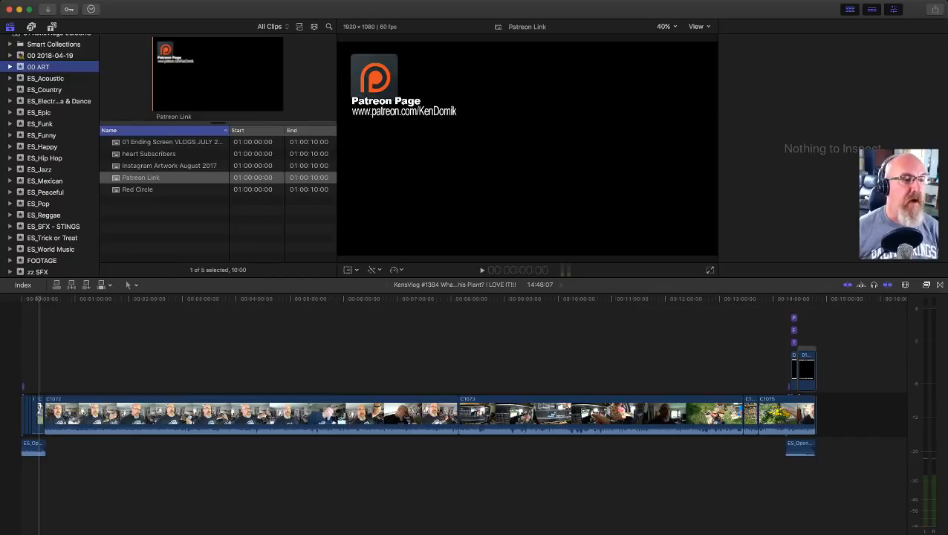
left_click(37, 272)
left_click(42, 261)
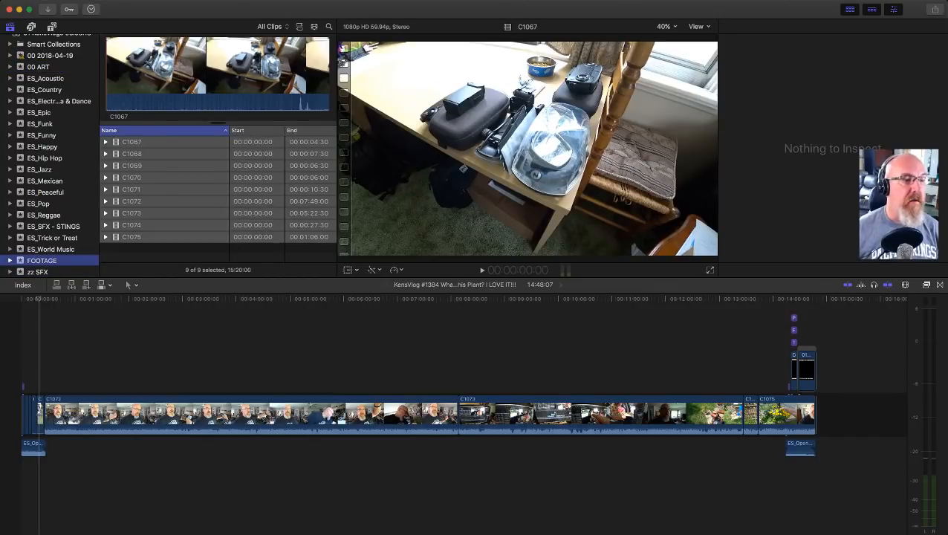
left_click(53, 226)
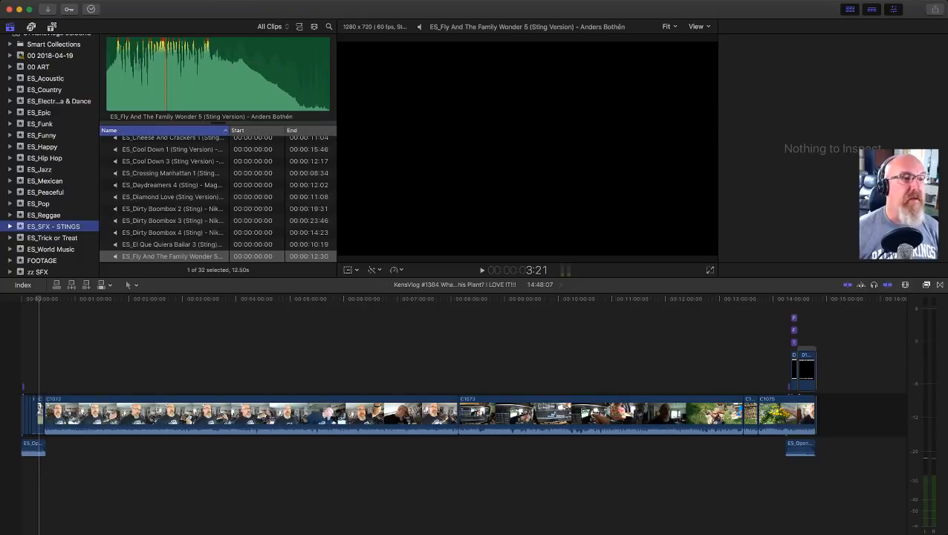
left_click(52, 237)
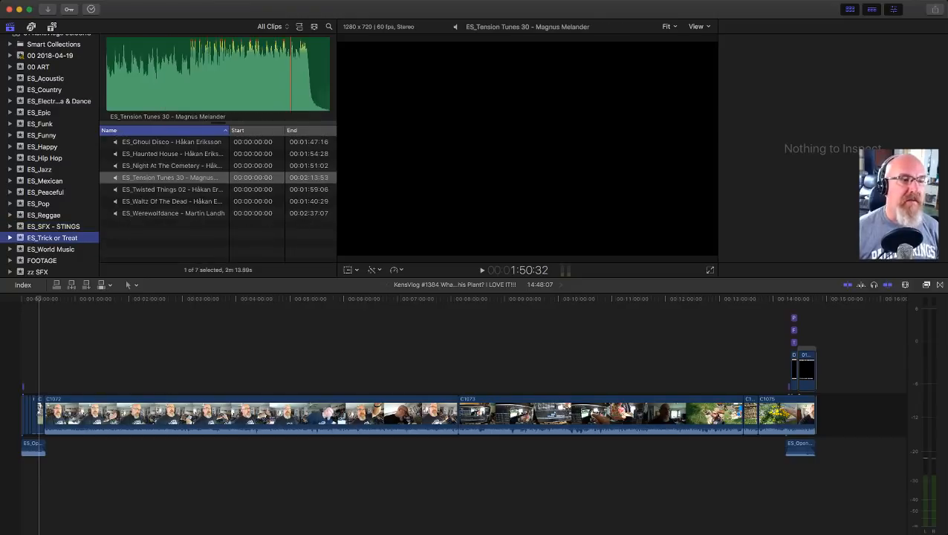
right_click(52, 237)
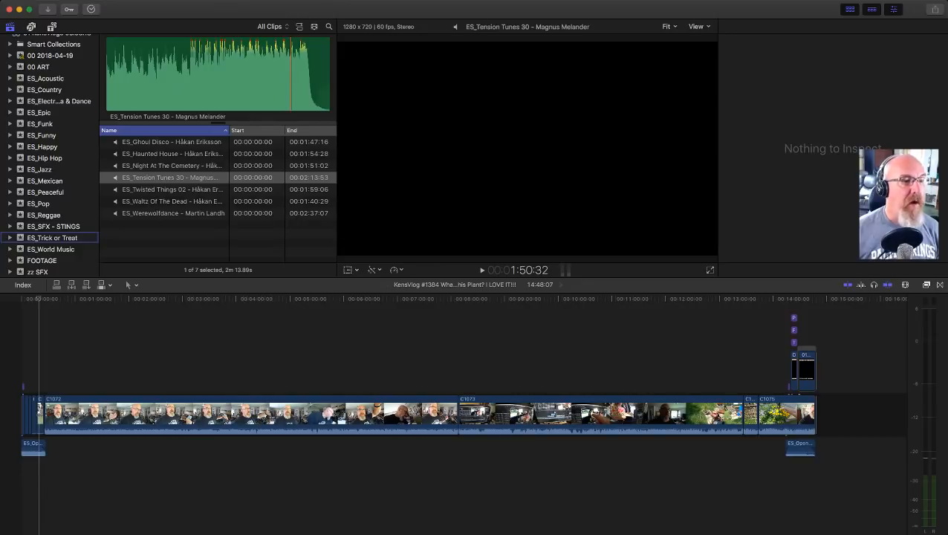
key("Escape")
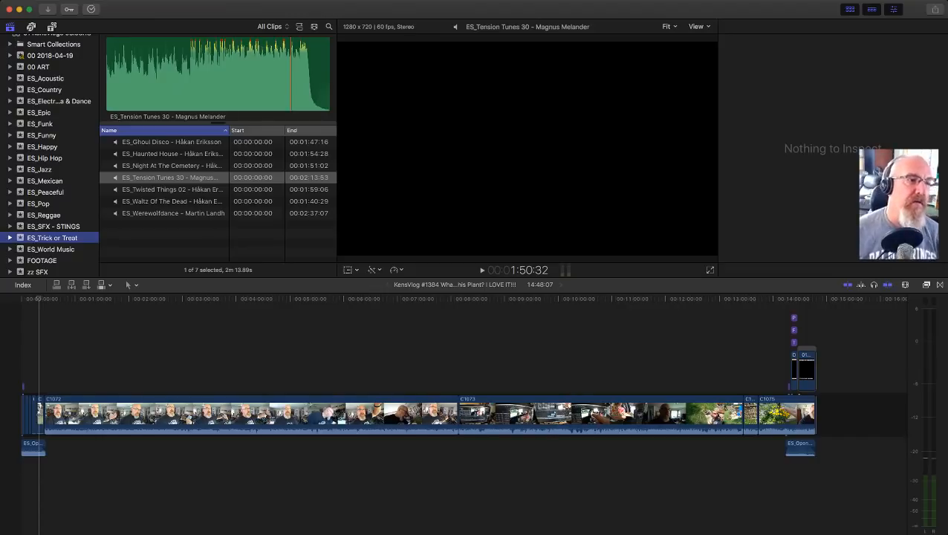
scroll(49, 156, "up", 2)
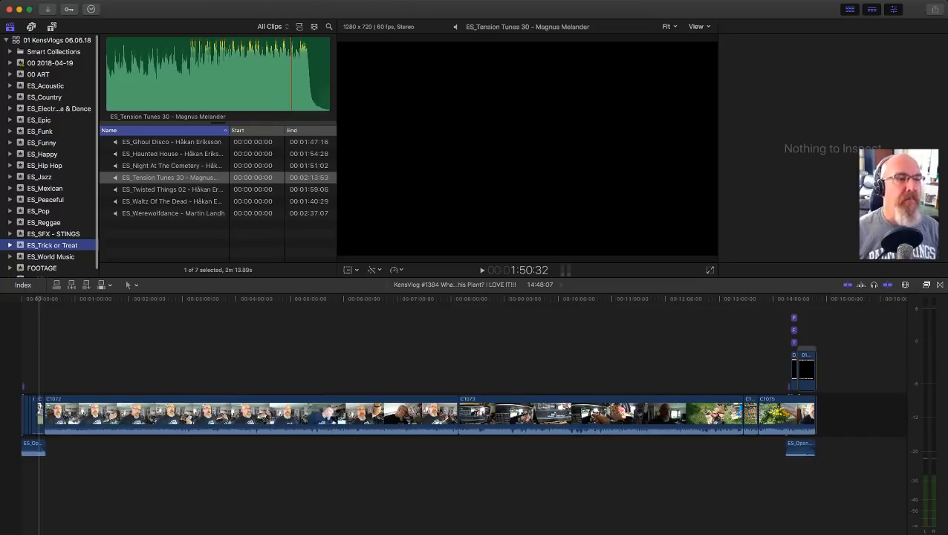
left_click(50, 63)
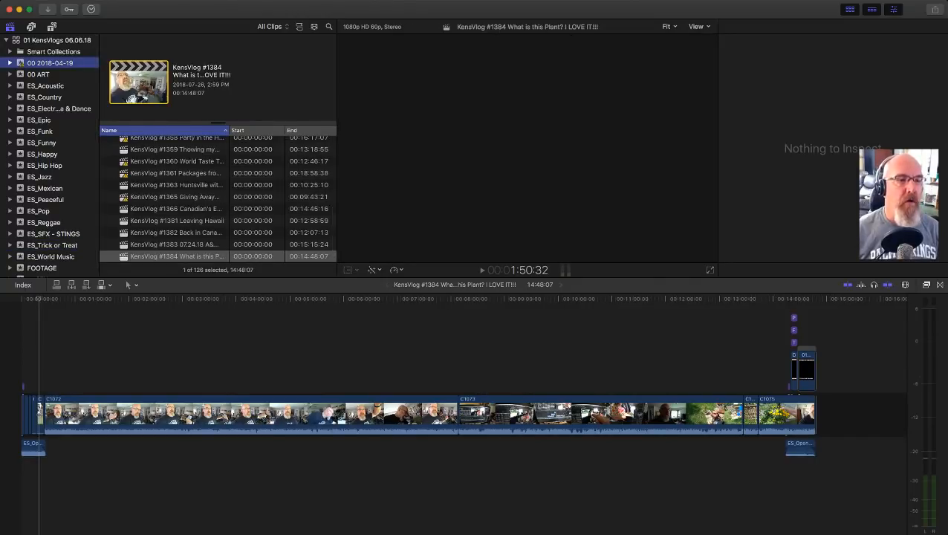
scroll(215, 201, "up", 8)
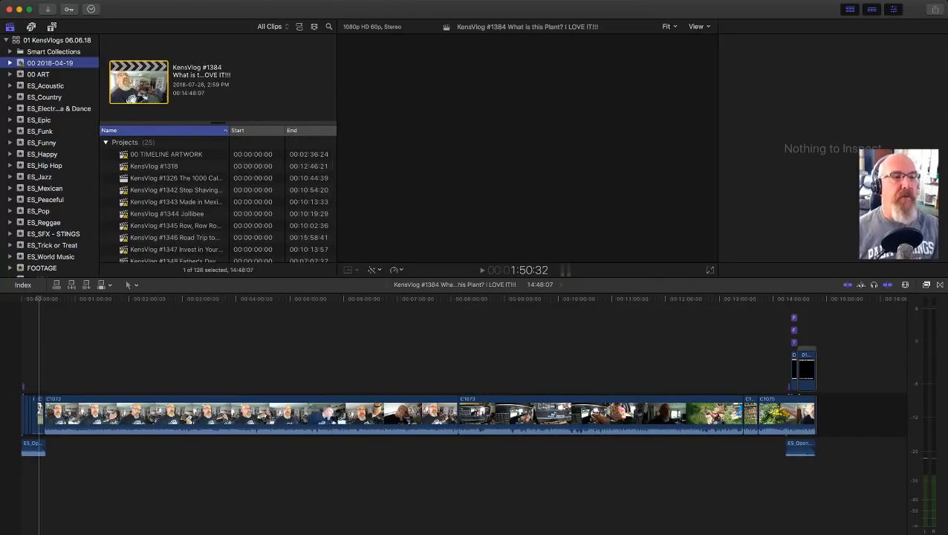
scroll(215, 196, "down", 6)
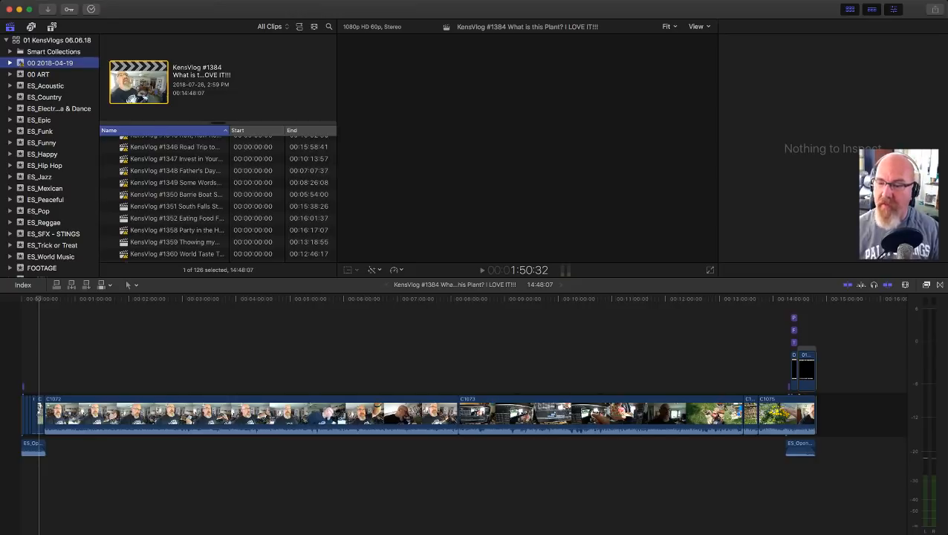
scroll(218, 197, "down", 5)
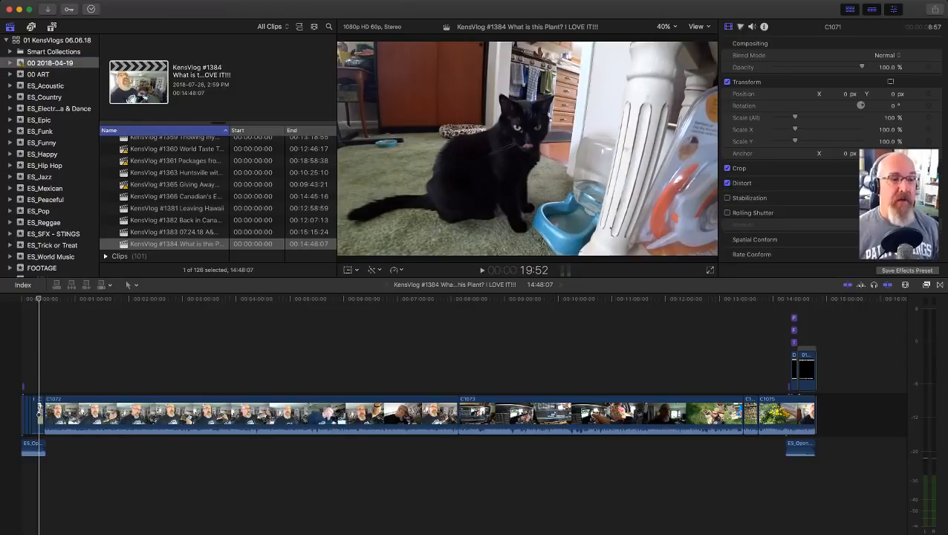
left_click(176, 243)
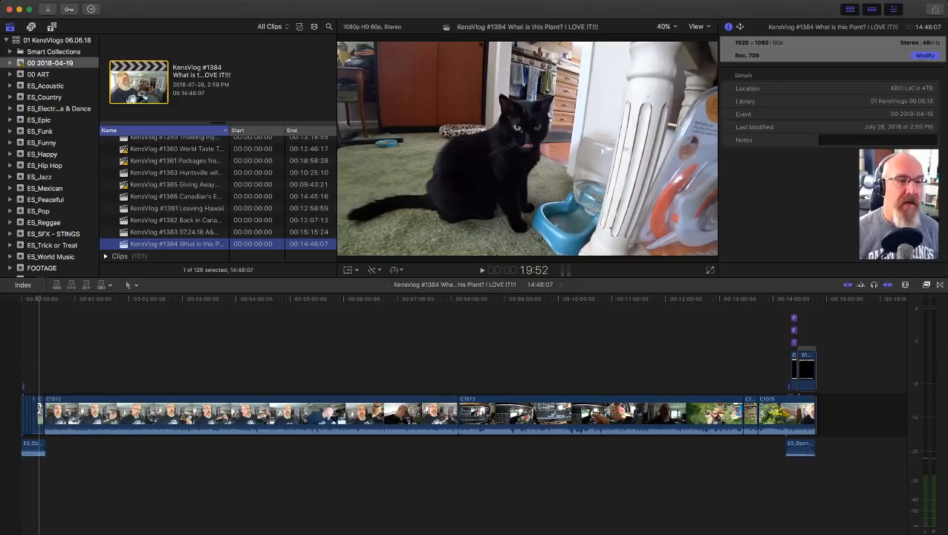
key("super+d")
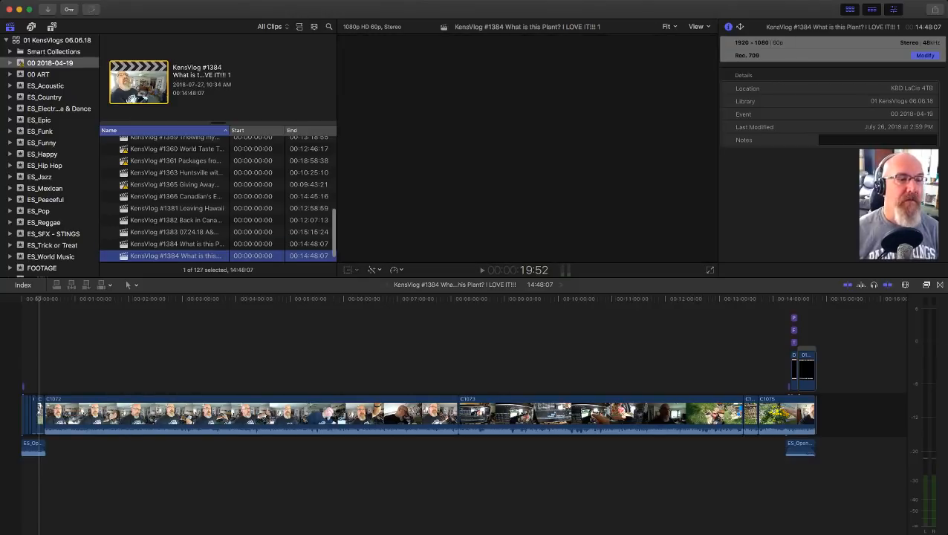
Step: Rename the duplicated project "KensVlog #1385 test" and open it in the timeline
key("Return")
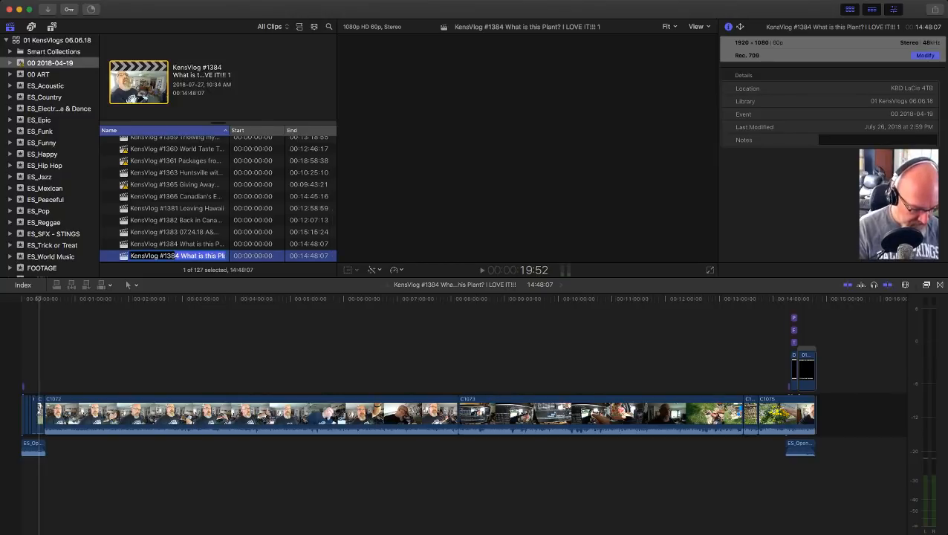
type("5")
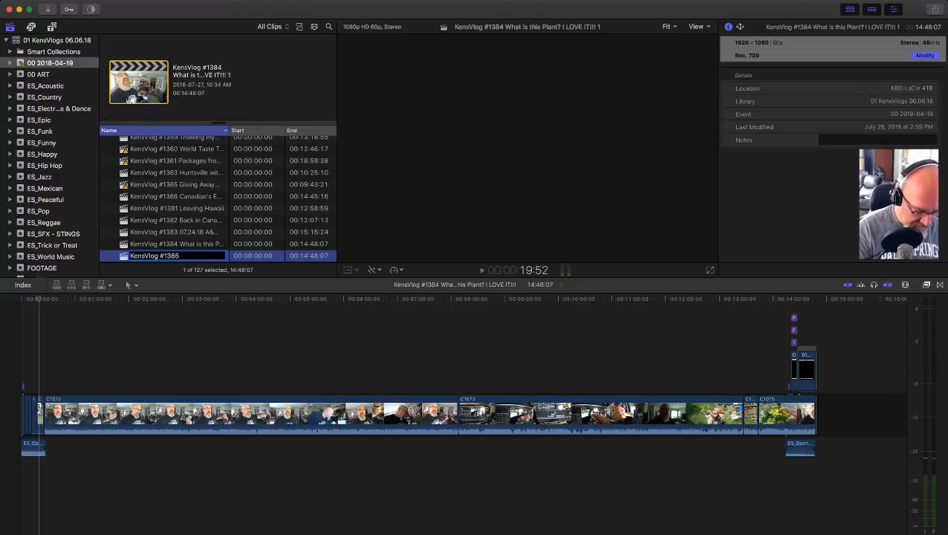
type(" test")
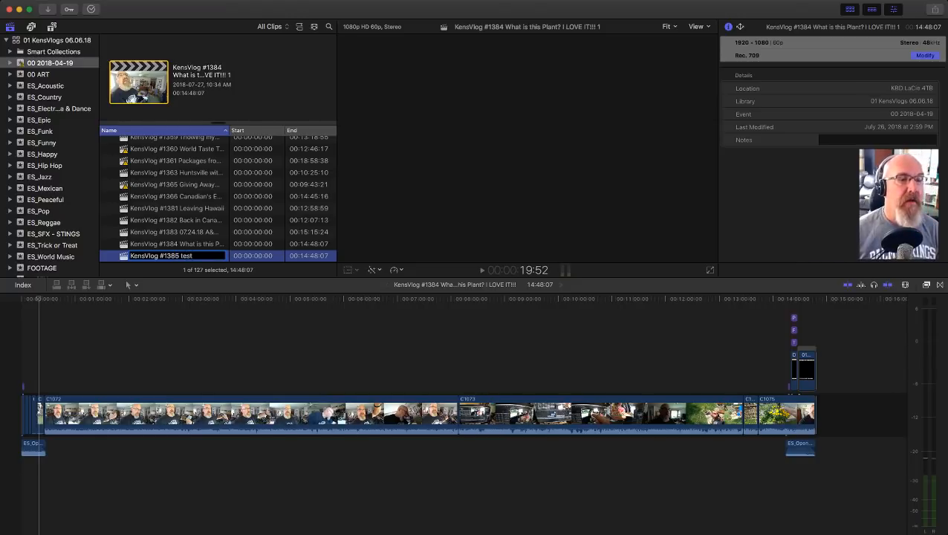
key("Return")
double_click(124, 256)
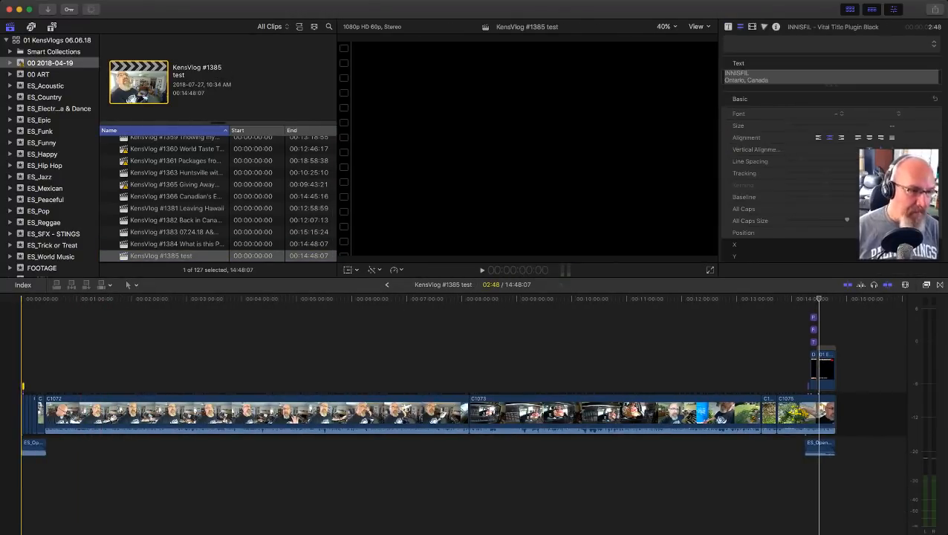
Step: Check the INNISFIL opening title, and delete all clips, titles and music from the KensVlog #1385 test timeline
key("z")
left_click_drag(21, 373, 53, 399)
left_click(60, 385)
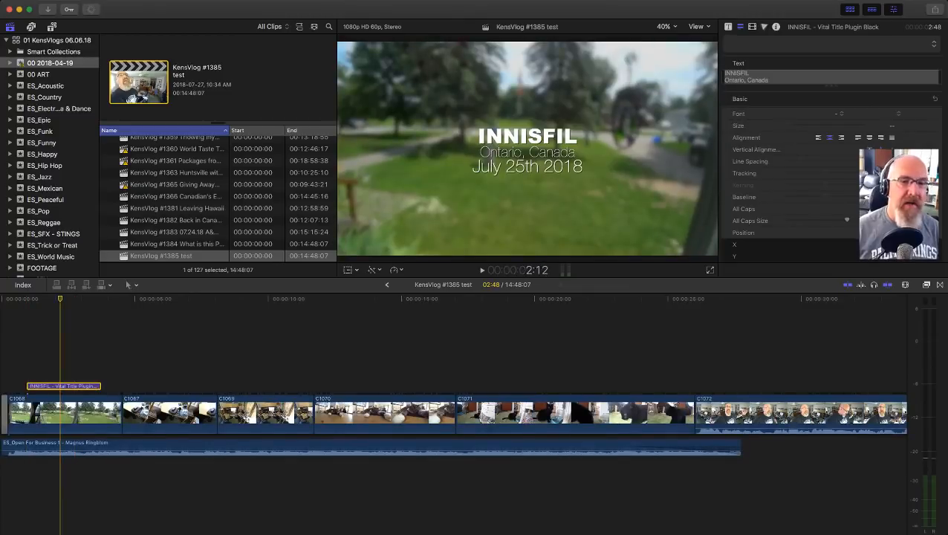
left_click_drag(75, 331, 60, 386)
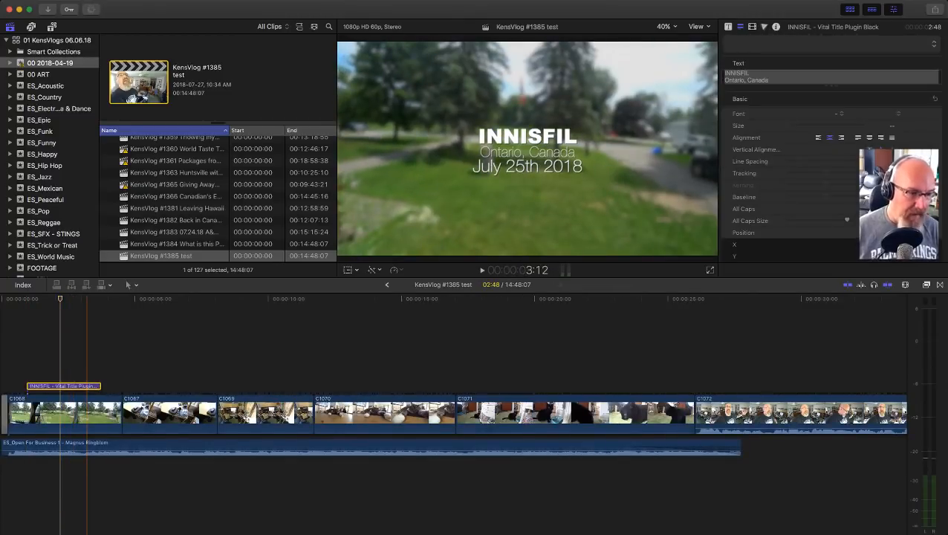
key("shift+z")
key("super+a")
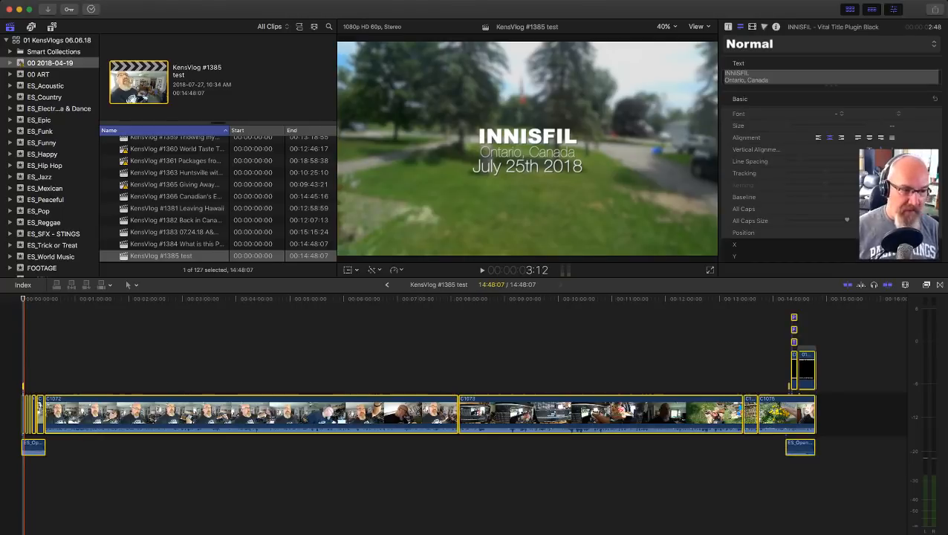
key("BackSpace")
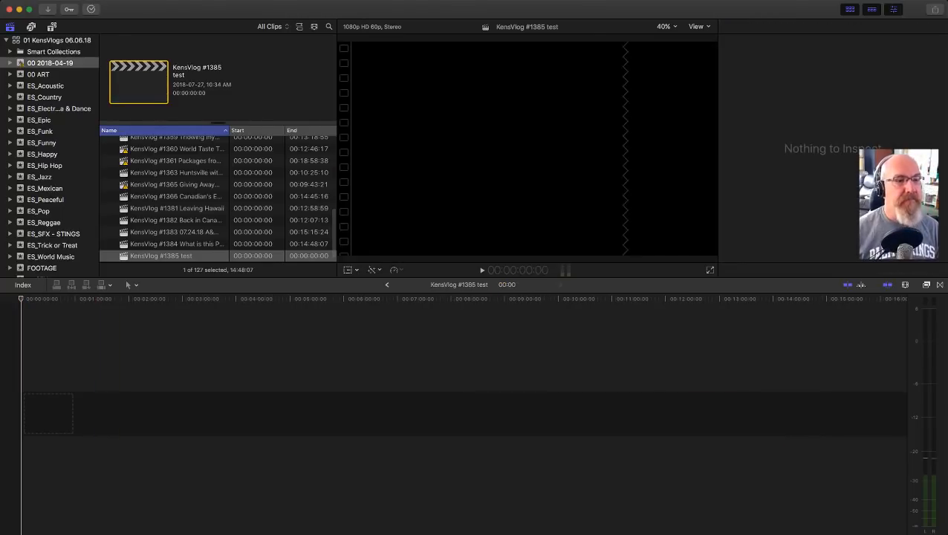
Step: Append all nine clips of the FOOTAGE event, C1067 to C1075, to the empty KensVlog #1385 test timeline
left_click(42, 268)
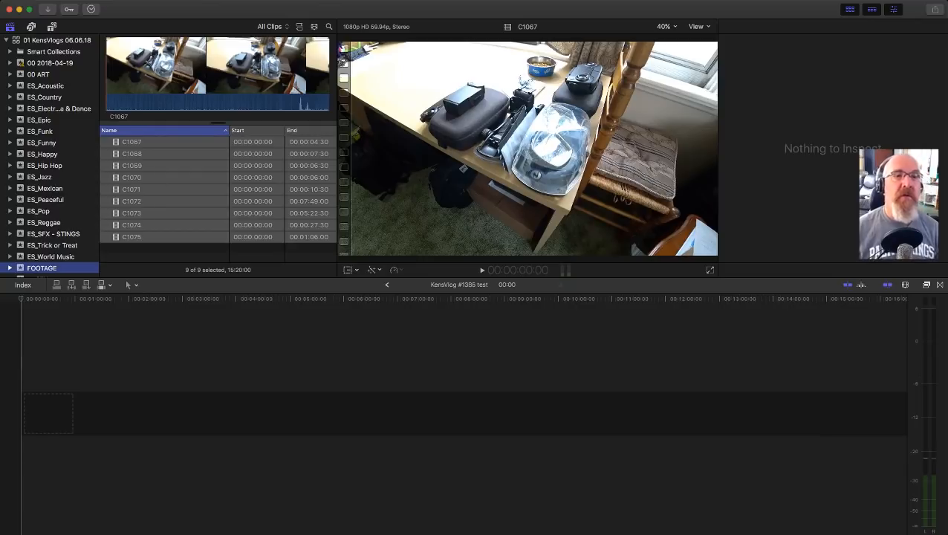
left_click(91, 9)
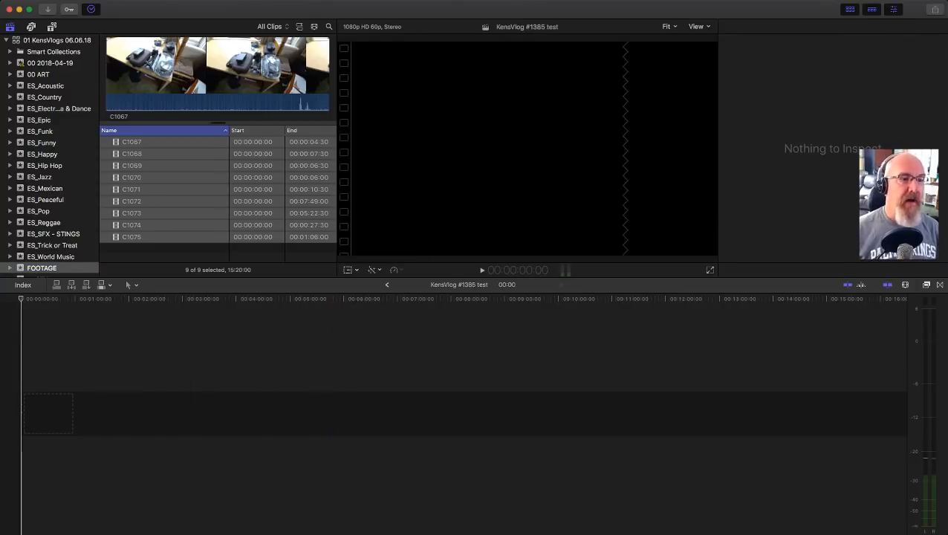
left_click(200, 252)
left_click_drag(200, 251, 184, 141)
key("super+4")
left_click(183, 142)
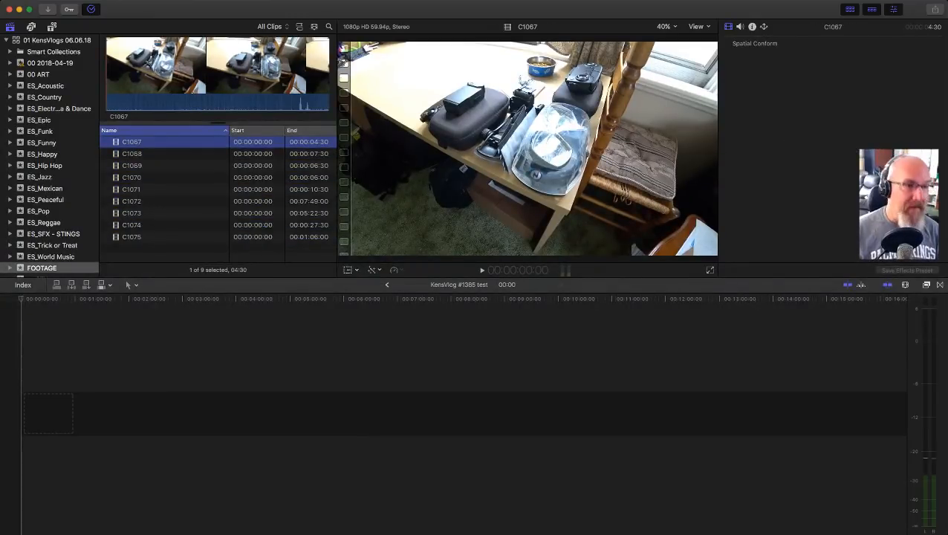
key("super+a")
key("e")
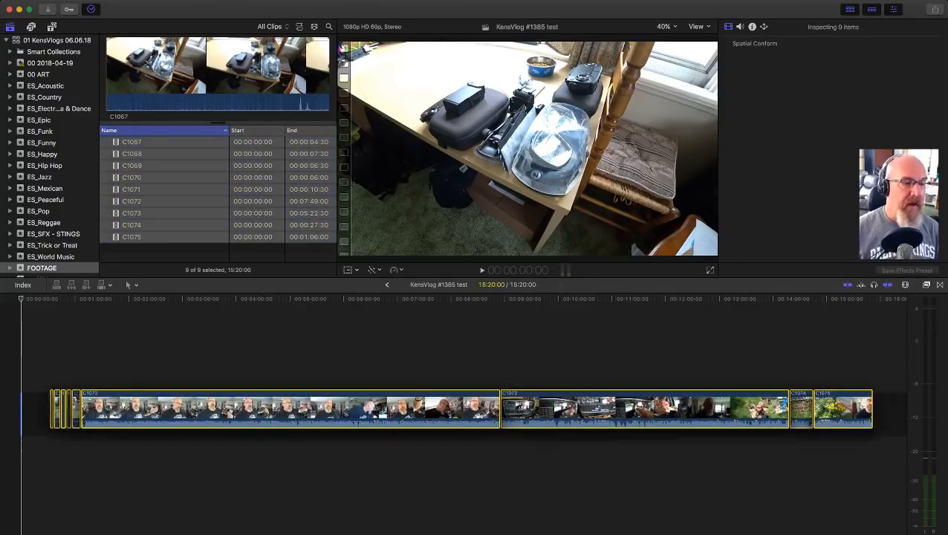
Step: Lower the audio volume of clip C1072 in the KensVlog #1385 test timeline
left_click(120, 356)
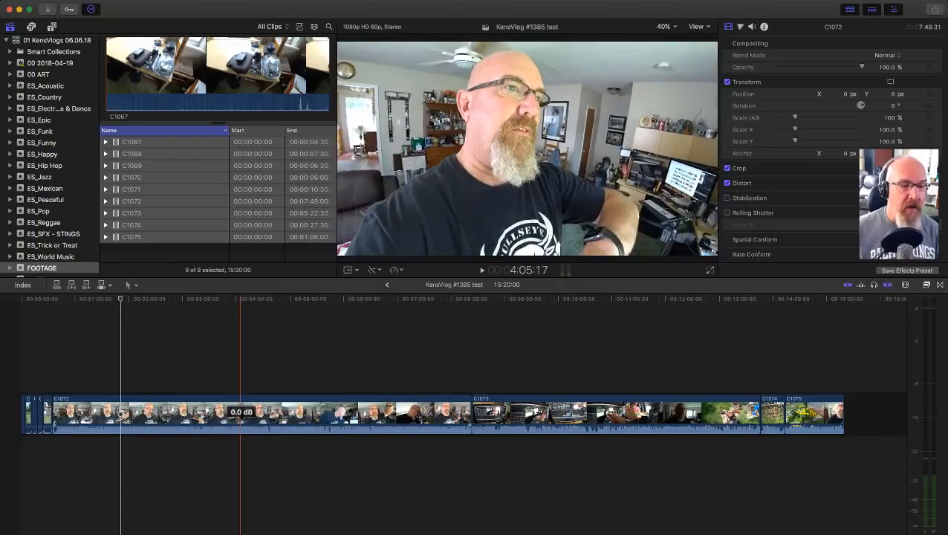
left_click_drag(240, 423, 240, 428)
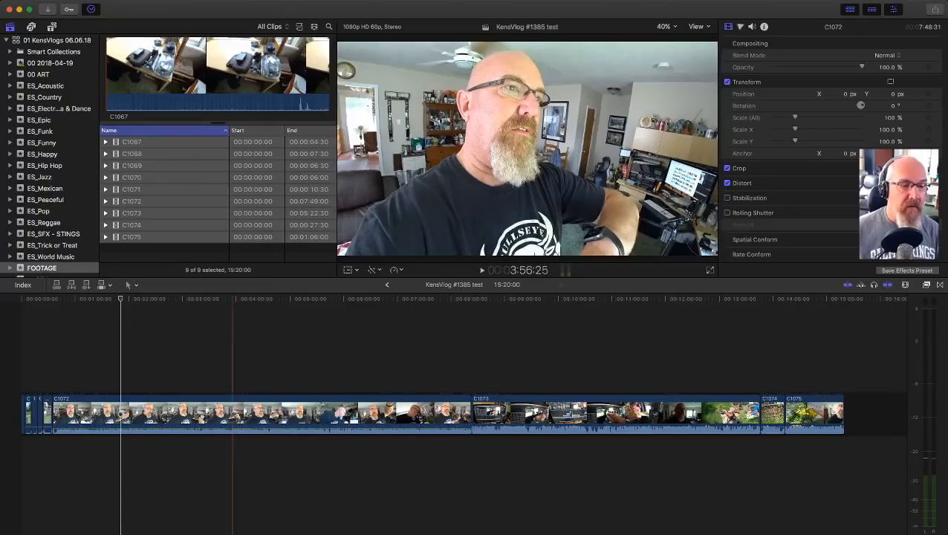
left_click(235, 410)
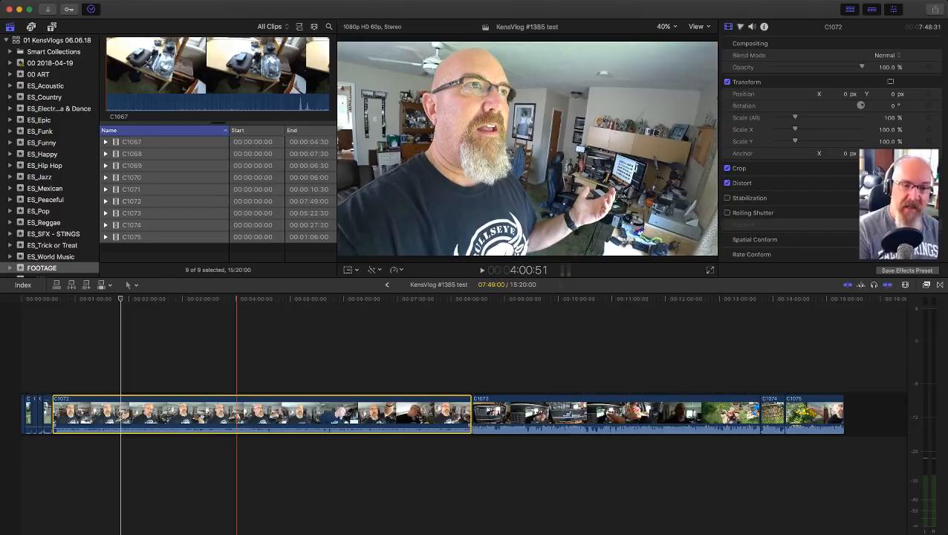
Step: Select all nine clips, C1067 to C1075, in the KensVlog #1385 test timeline
key("super+Tab")
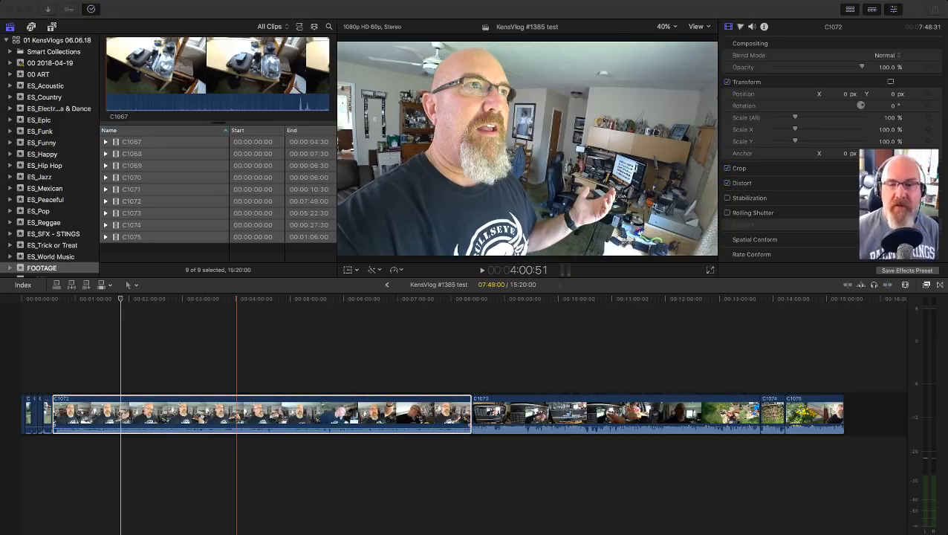
left_click(414, 356)
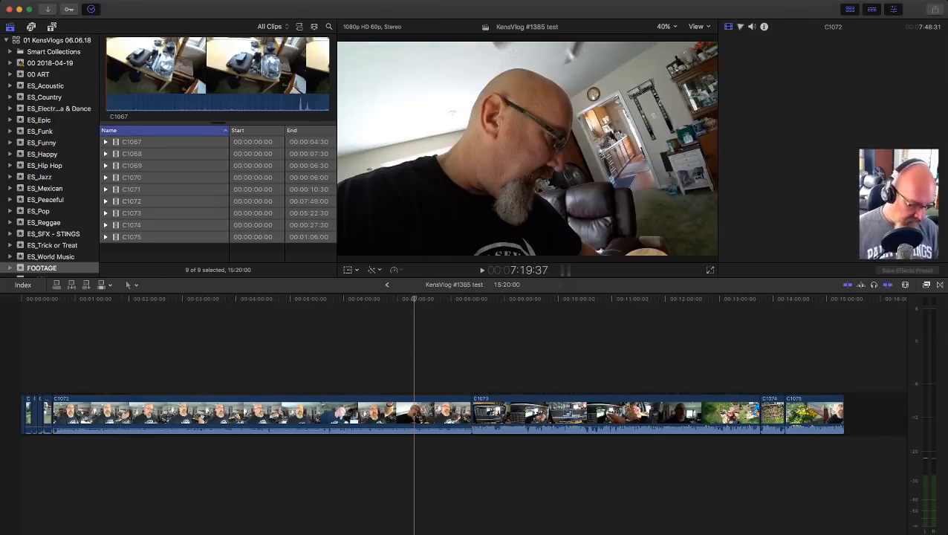
key("super+a")
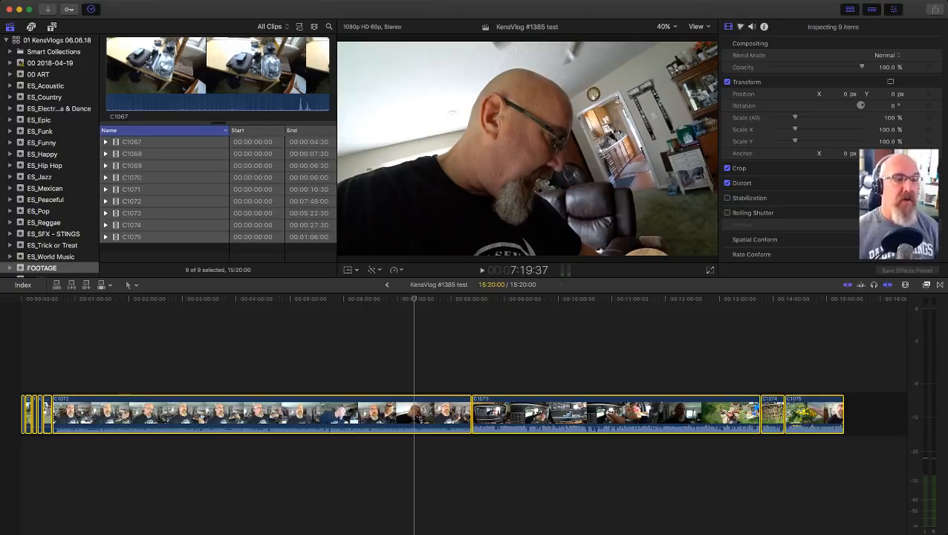
left_click(163, 359)
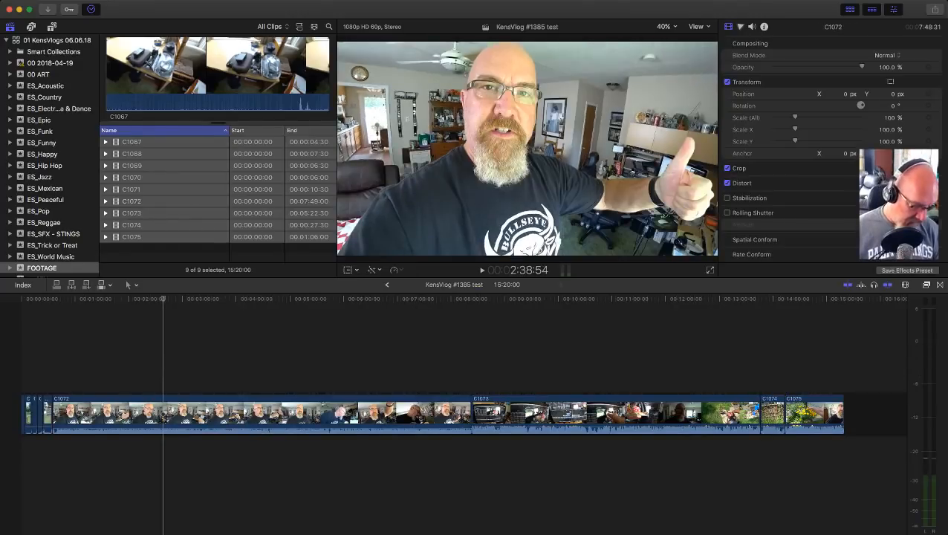
key("super+a")
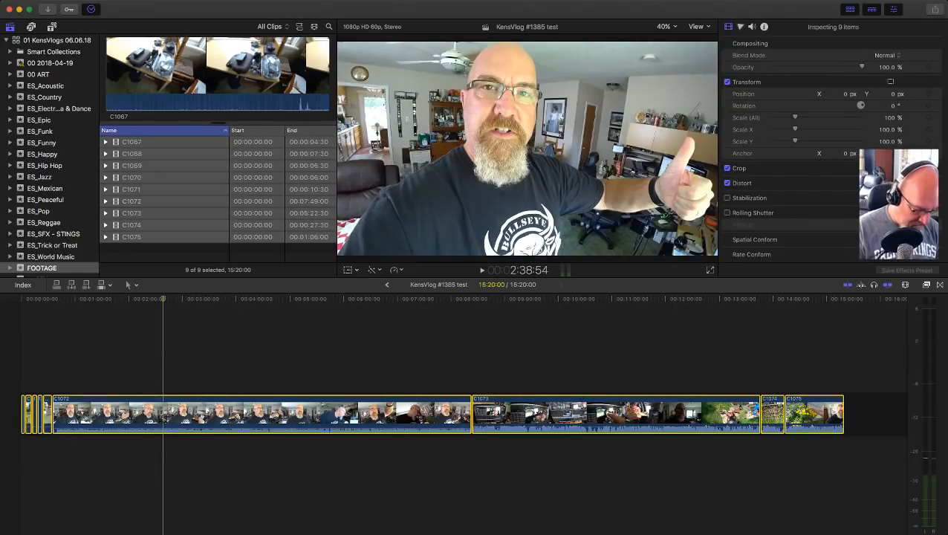
key("super+Tab")
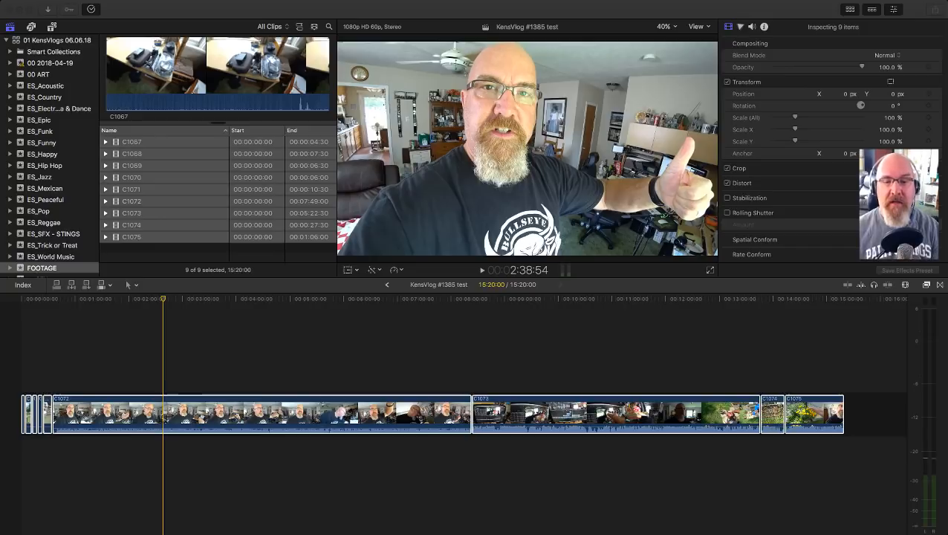
left_click(631, 357)
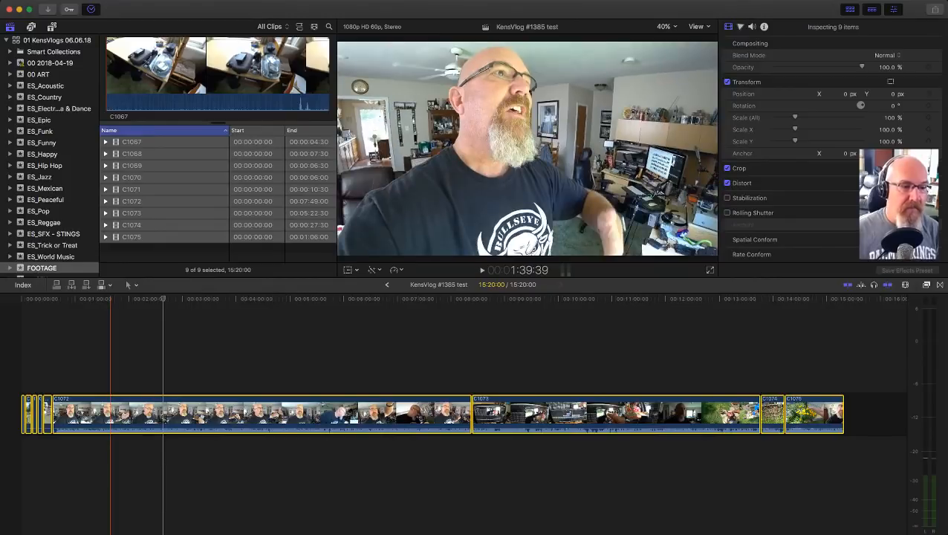
key("z")
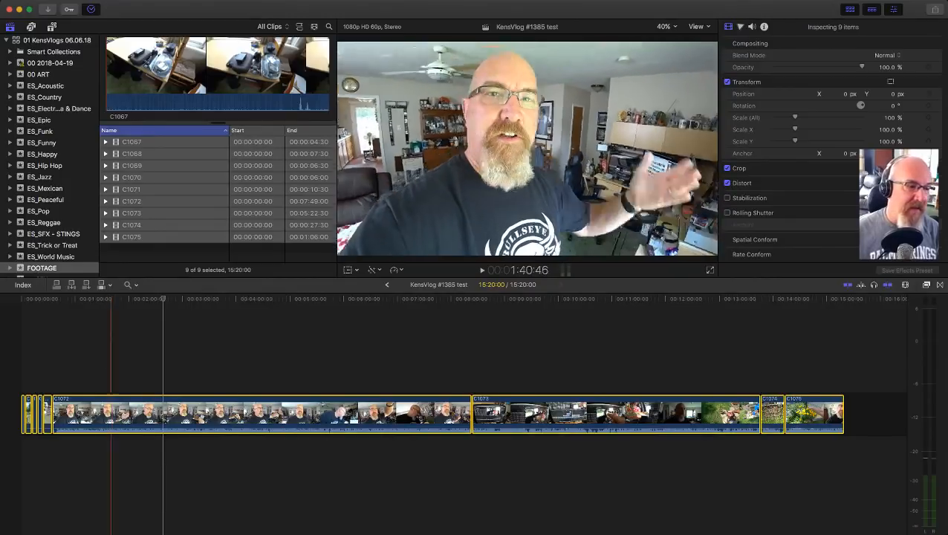
left_click_drag(110, 359, 21, 451)
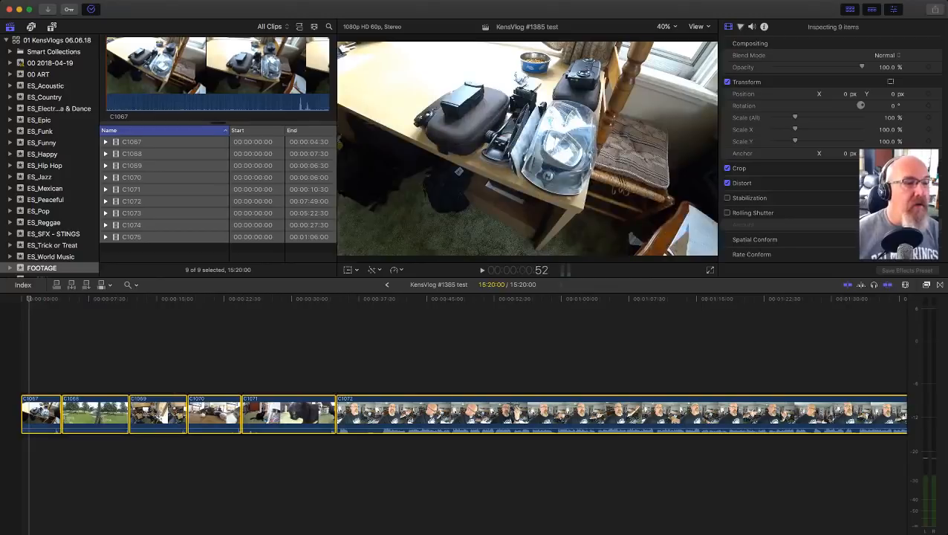
scroll(49, 223, "down", 1)
left_click(42, 261)
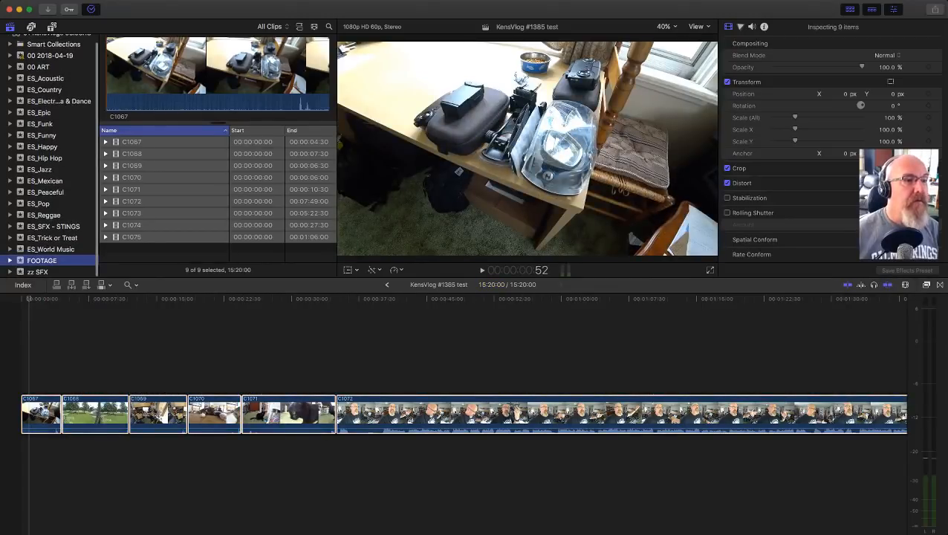
scroll(49, 156, "up", 1)
left_click(50, 63)
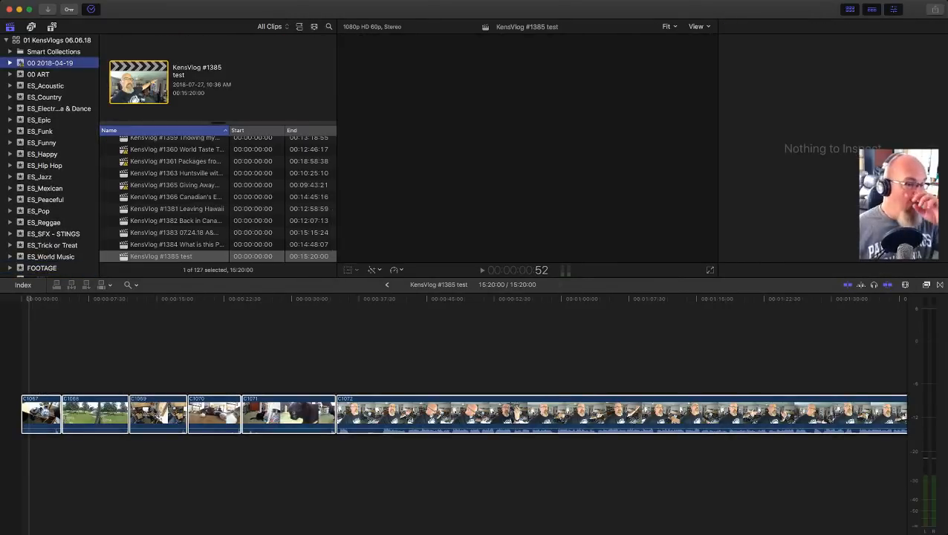
double_click(176, 244)
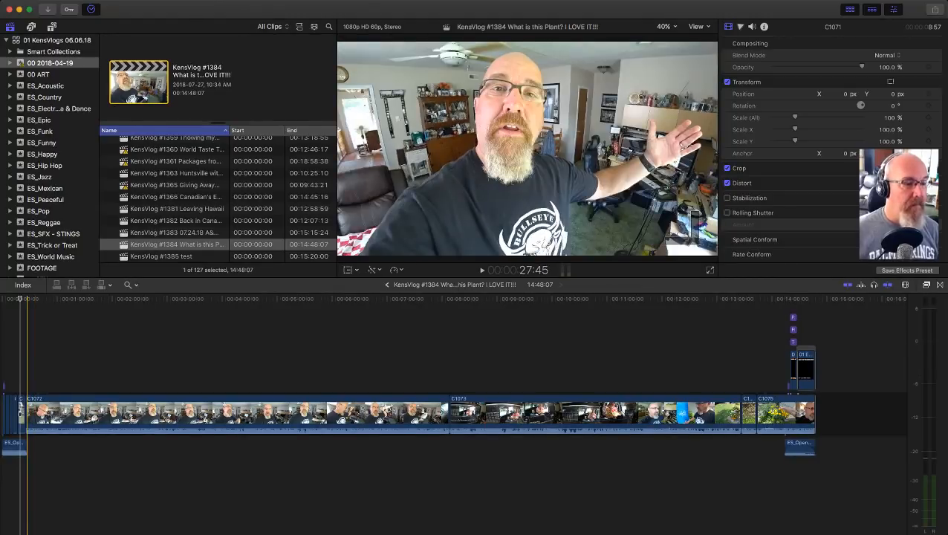
key("a")
left_click_drag(25, 364, 21, 384)
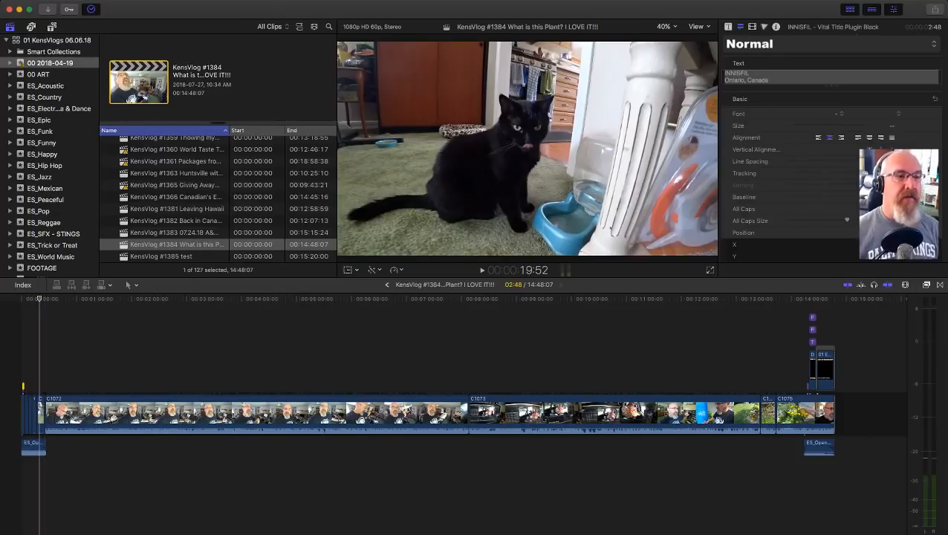
Step: Open the 00 TIMELINE ARTWORK project and copy the six ending items, from the MUSIC title through the Patreon titles to 01 Ending Screen VLOGS August 2017
scroll(193, 204, "up", 4)
scroll(217, 200, "up", 5)
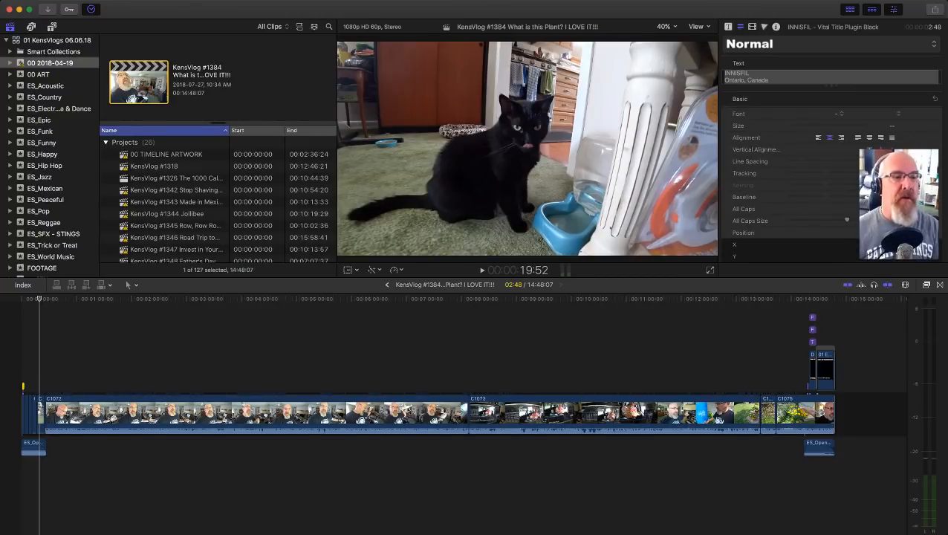
double_click(166, 155)
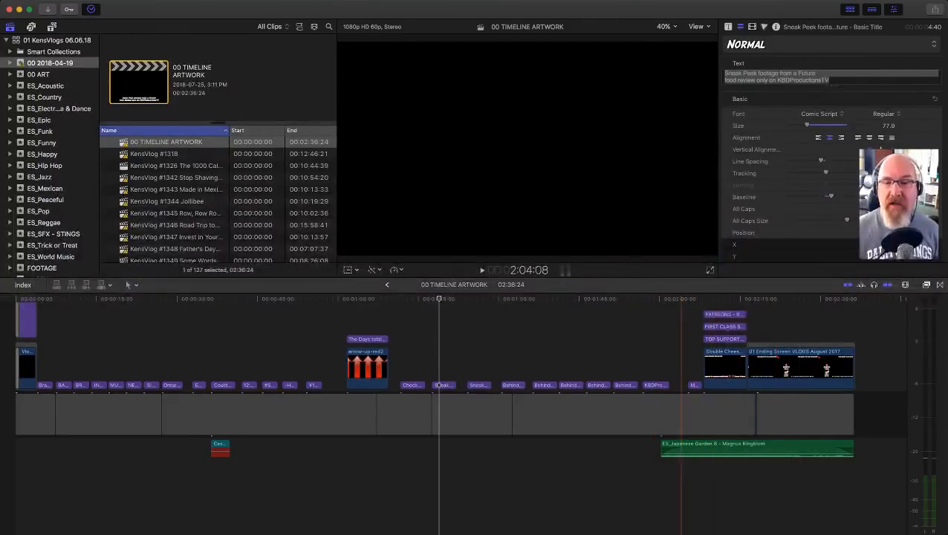
left_click_drag(681, 309, 773, 384)
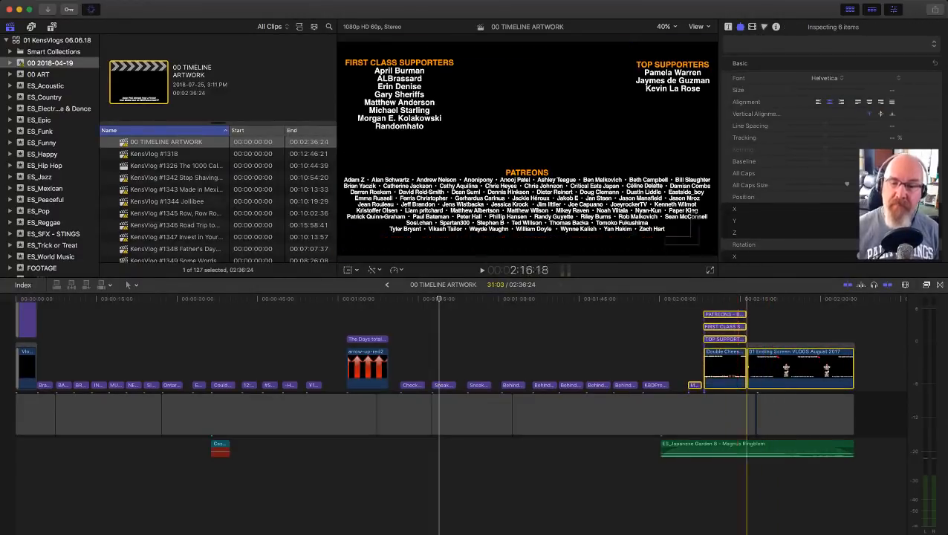
left_click_drag(686, 308, 789, 384)
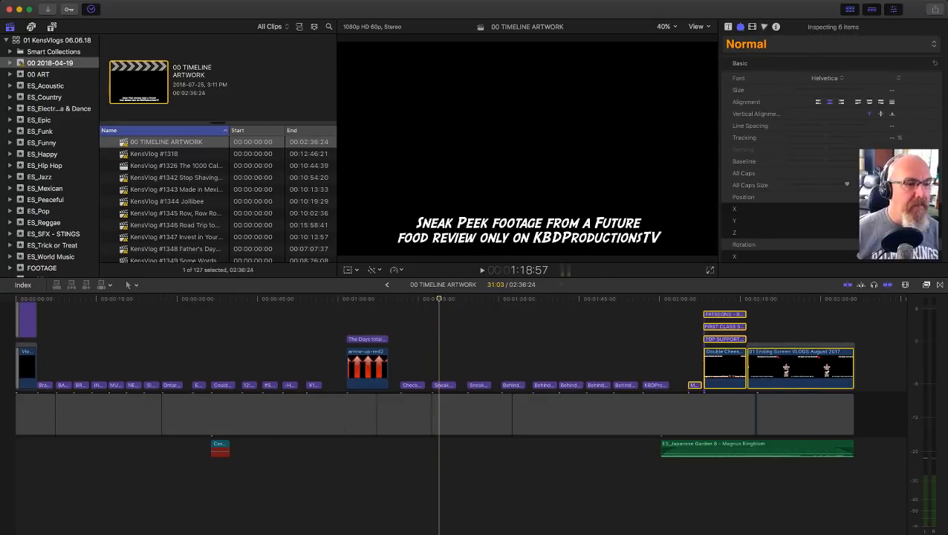
Step: Reopen the KensVlog #1385 test project in the timeline
scroll(179, 215, "down", 10)
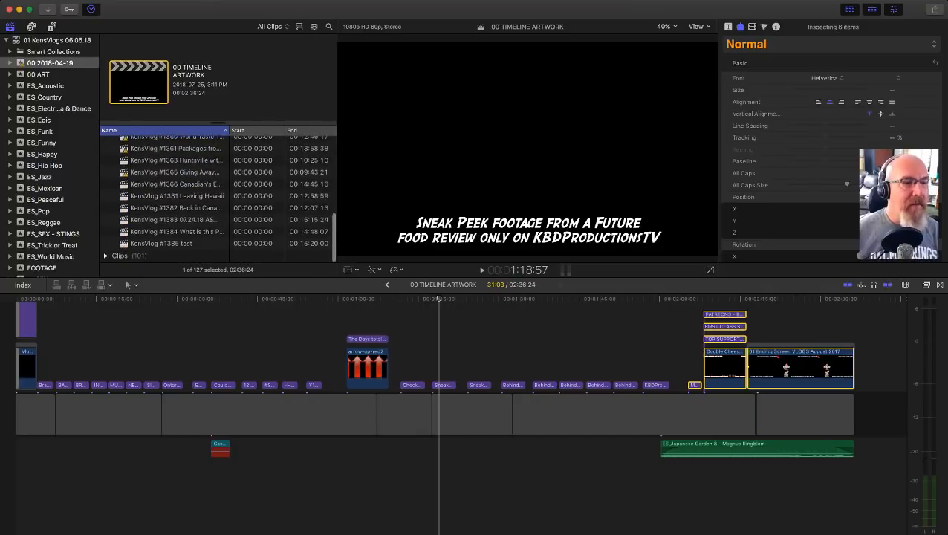
left_click(161, 244)
double_click(161, 243)
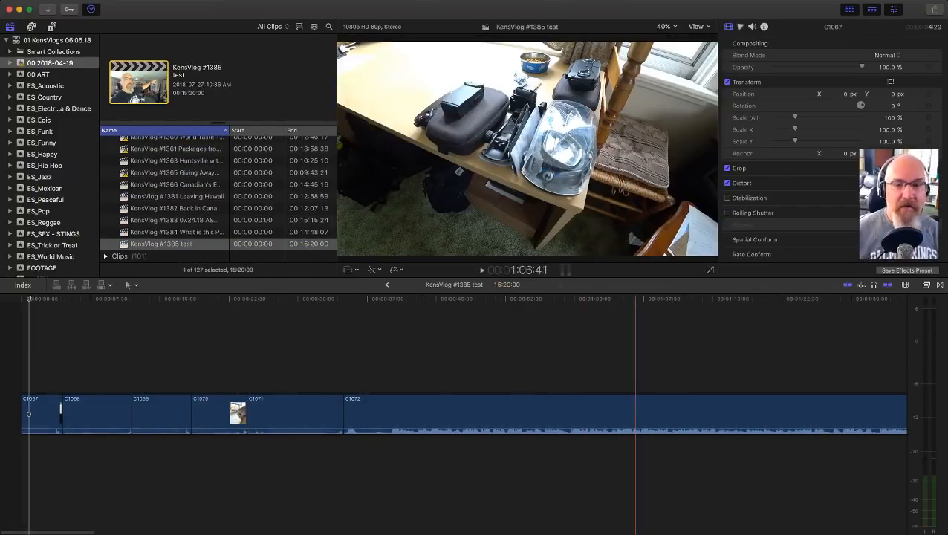
Step: Play the last seconds of clip C1075 and trim its end so that the project ends at 15:18:02
key("shift+z")
key("z")
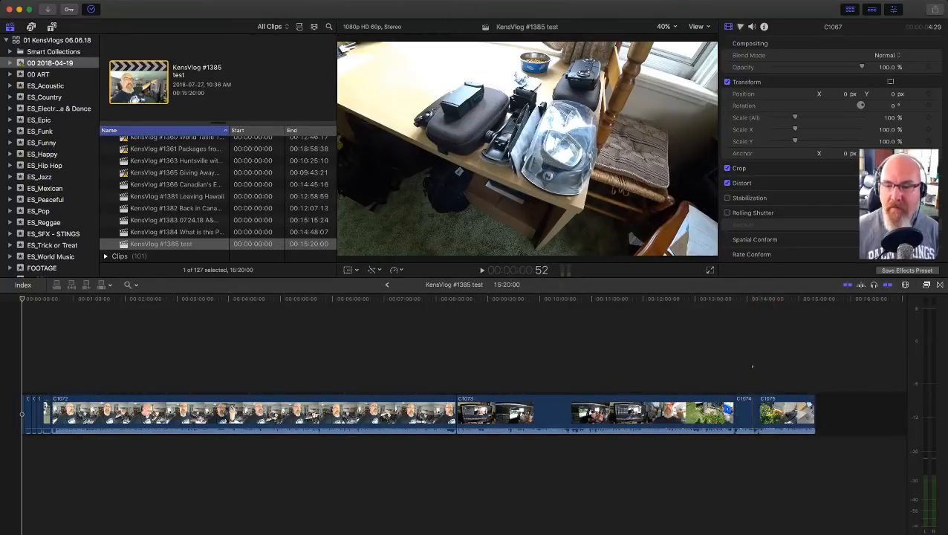
left_click_drag(750, 364, 833, 440)
key("a")
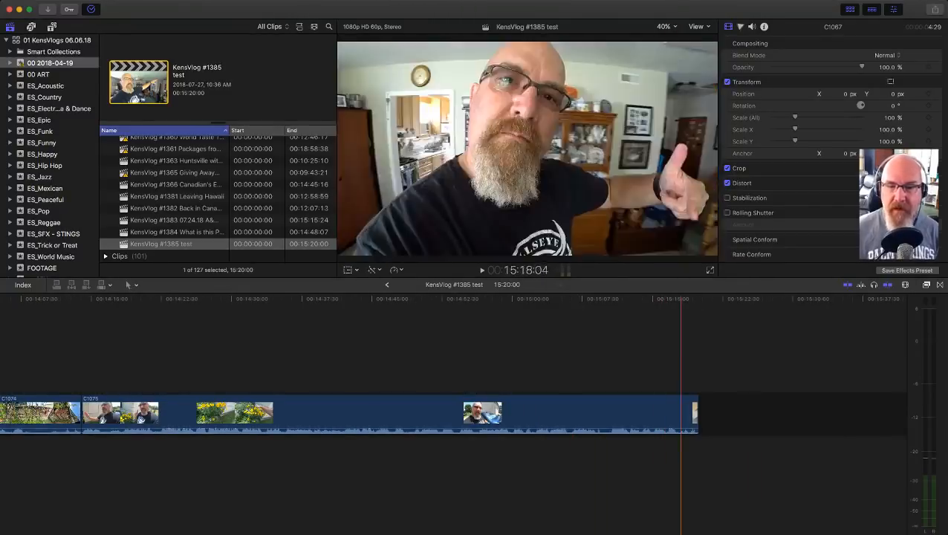
left_click(681, 460)
key("space")
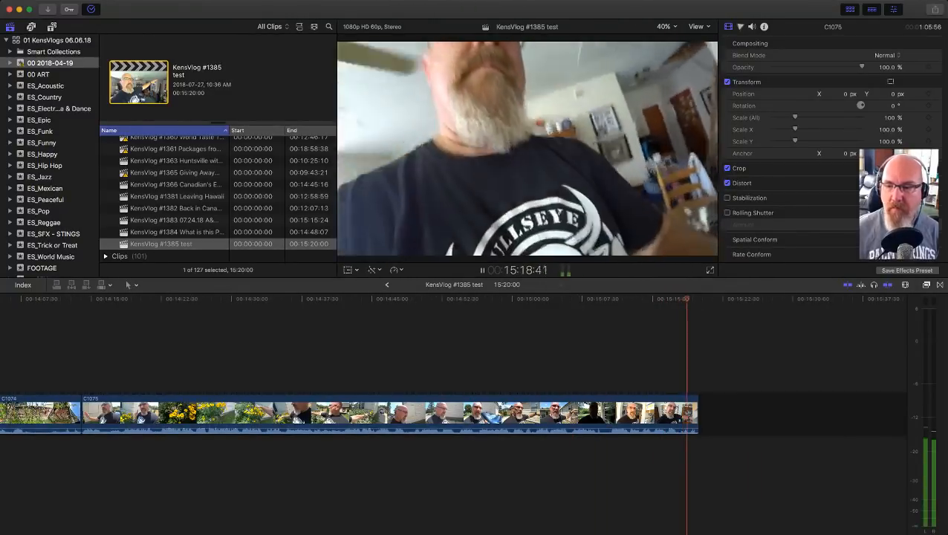
left_click(636, 461)
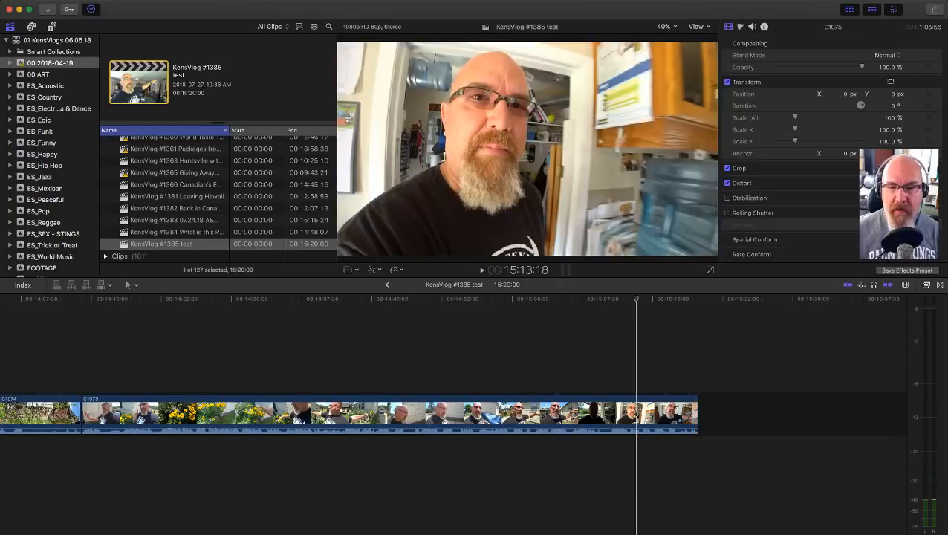
key("space")
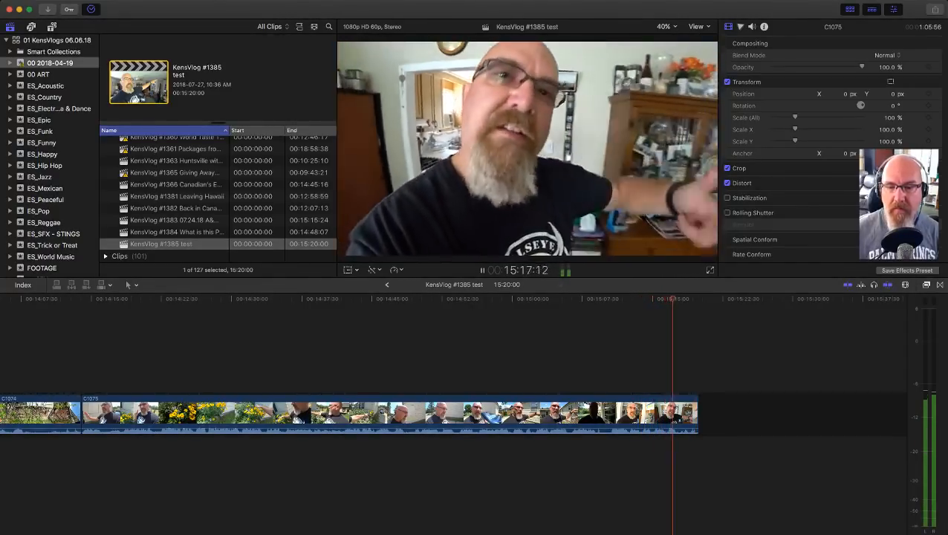
left_click_drag(697, 413, 678, 413)
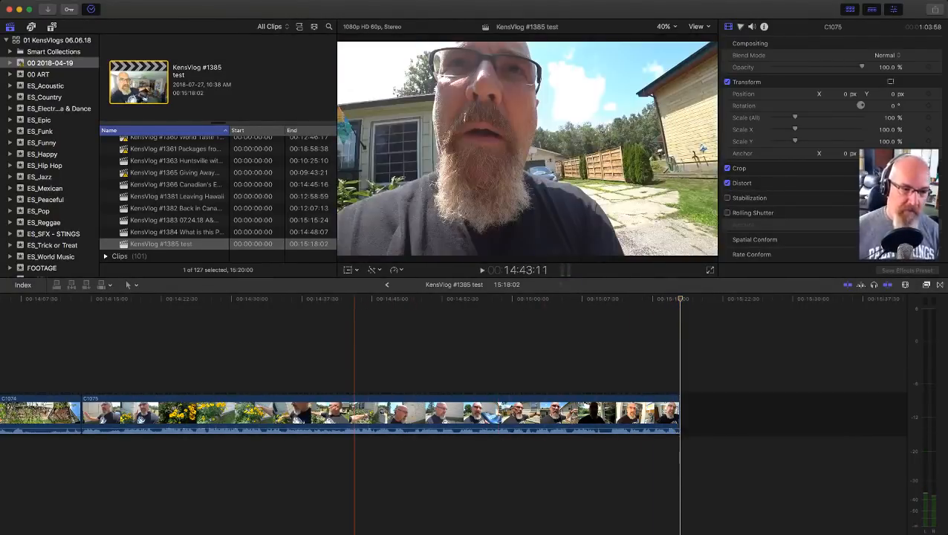
Step: Paste the copied ending artwork above clip C1075 and shift it so the ending screen finishes together with the clip
left_click(355, 357)
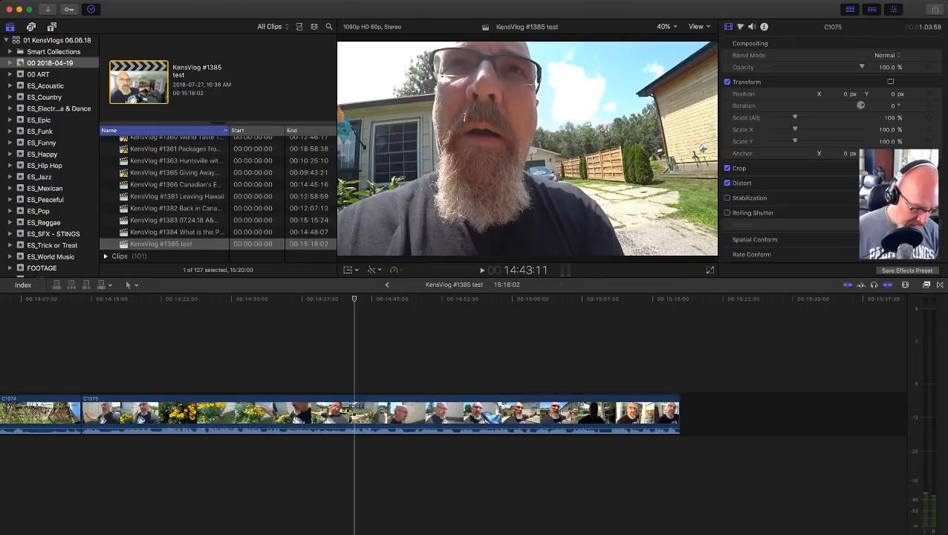
key("super+v")
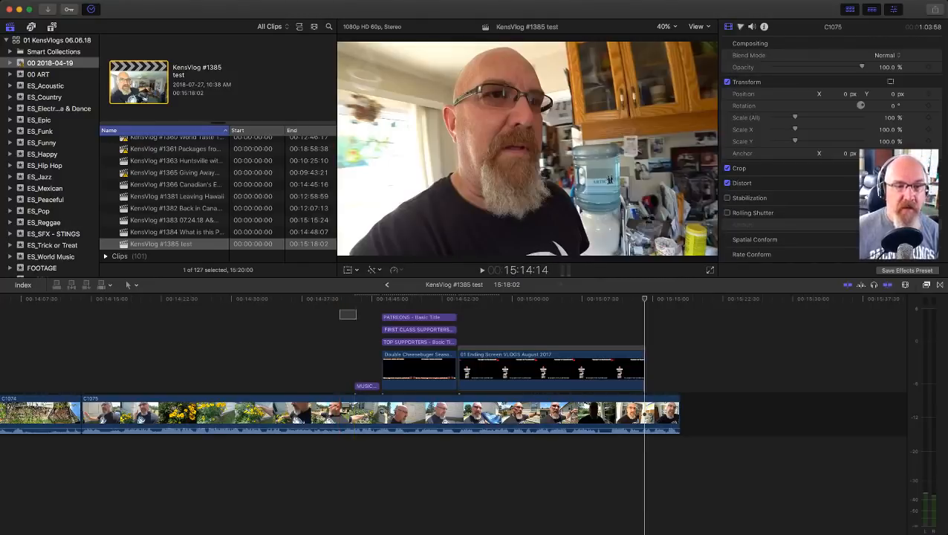
left_click_drag(551, 367, 587, 367)
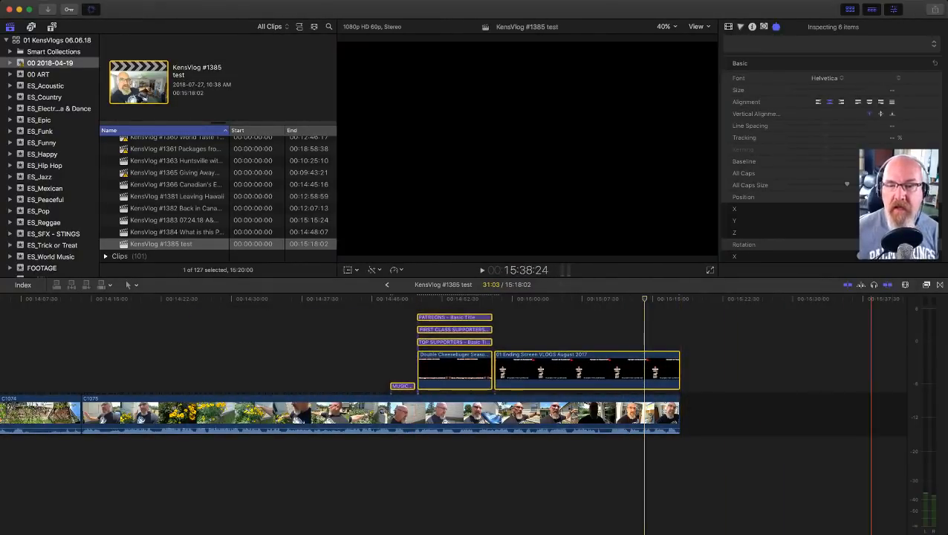
Step: Play back the Patreon credits, and open the transitions browser with the playhead just before the MUSIC title at 14:46:18
key("space")
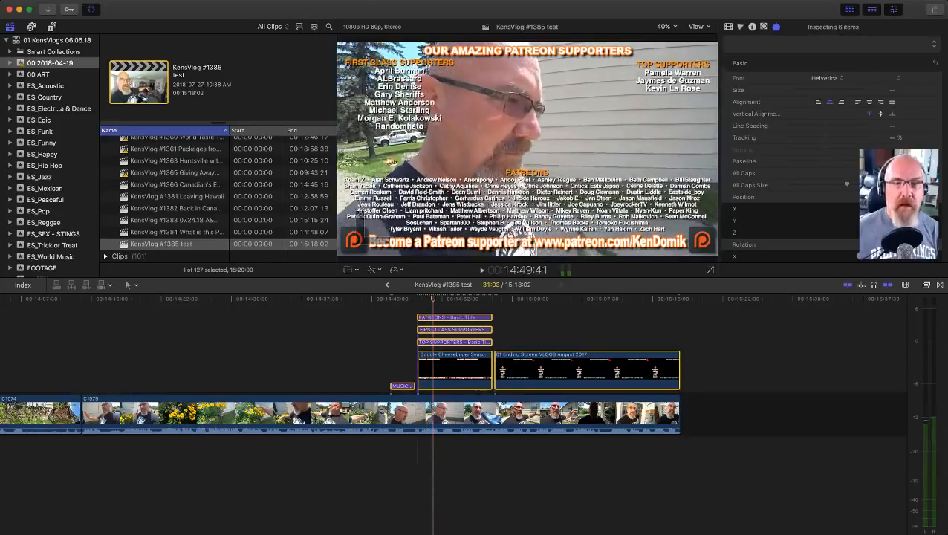
key("space")
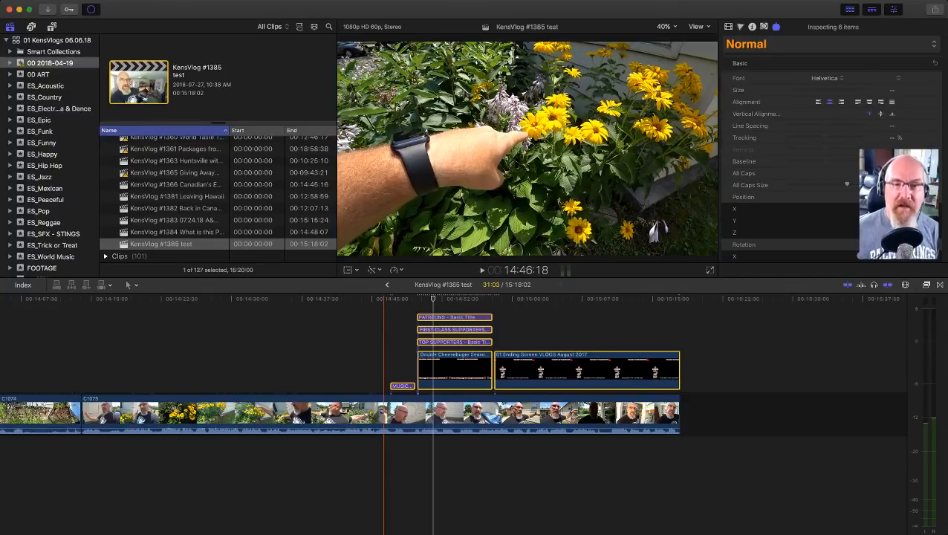
left_click(383, 319)
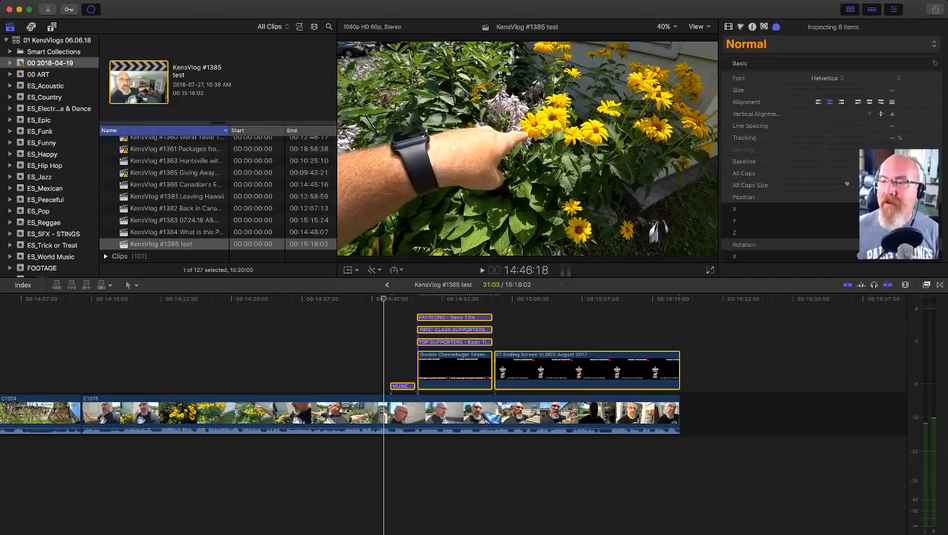
key("ctrl+super+5")
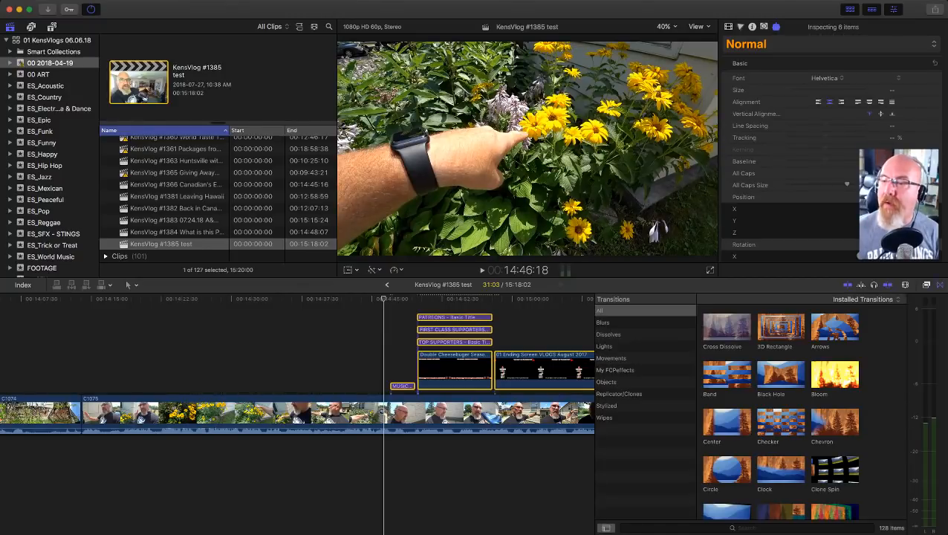
Step: Apply a Cross Dissolve to the end of the ending screen artwork and to the end of clip C1075
key("ctrl+super+5")
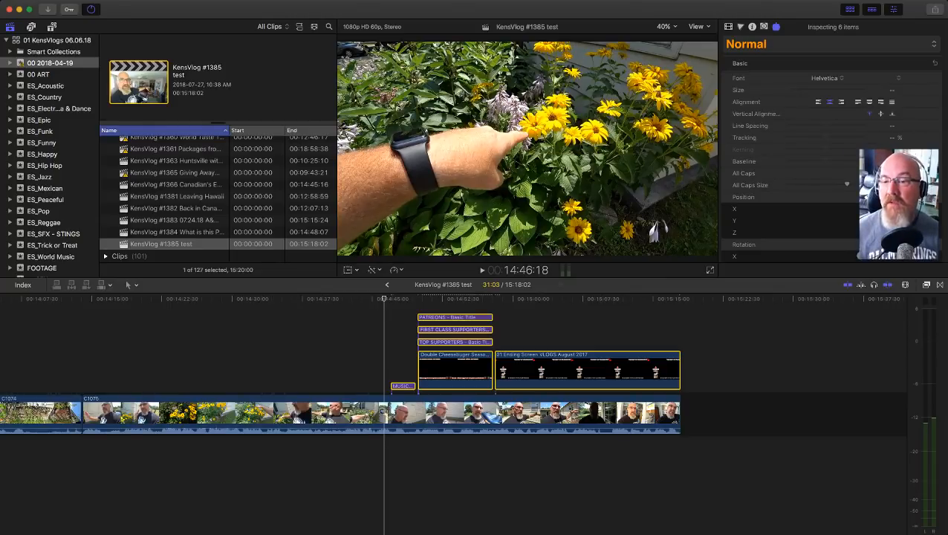
key("ctrl+super+5")
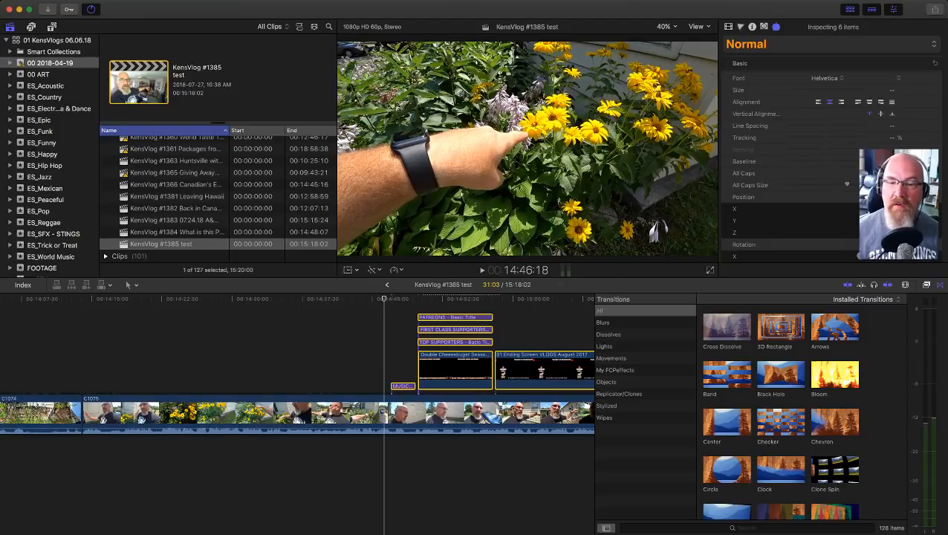
left_click(726, 327)
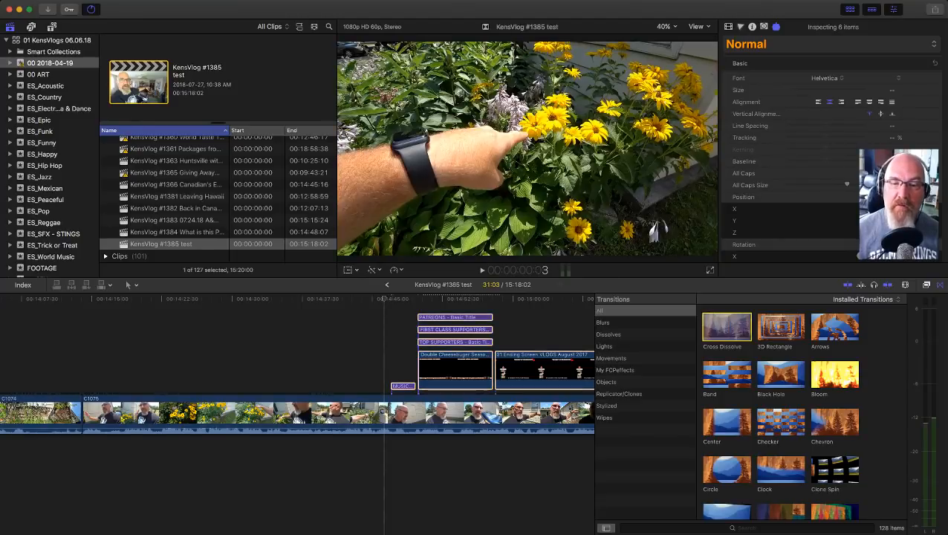
left_click_drag(726, 327, 552, 370)
scroll(549, 372, "right", 6)
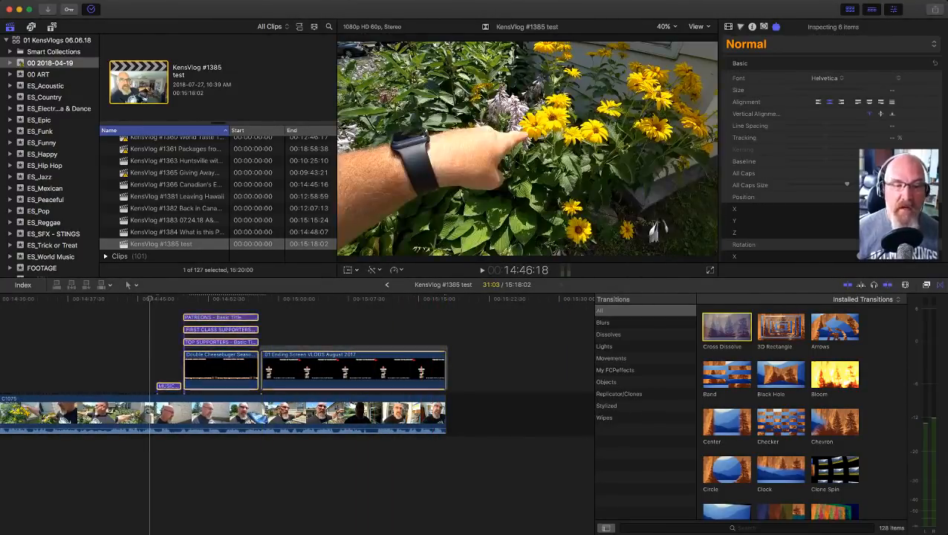
left_click(438, 413)
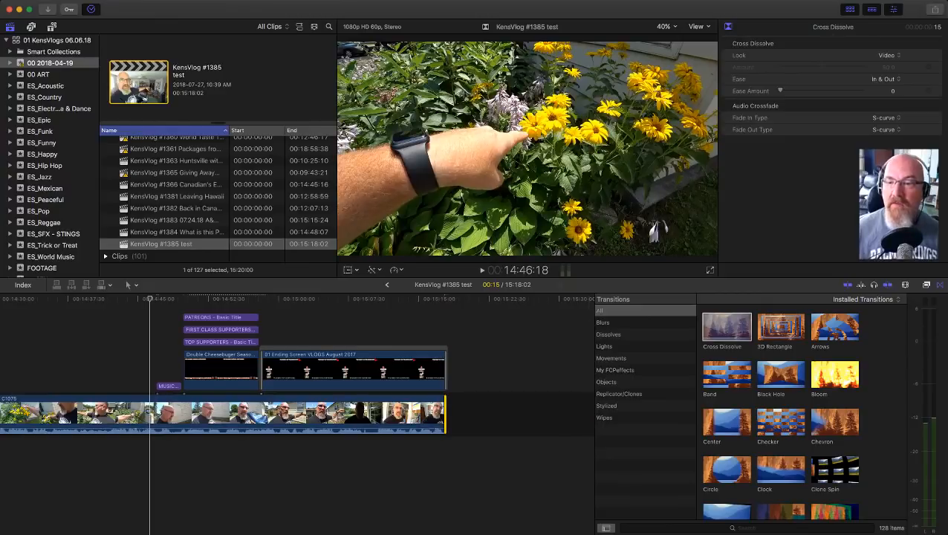
key("ctrl+super+5")
Step: Play the watering footage near the end of clip C1073 and split the clip at about 13:45:00
key("shift+z")
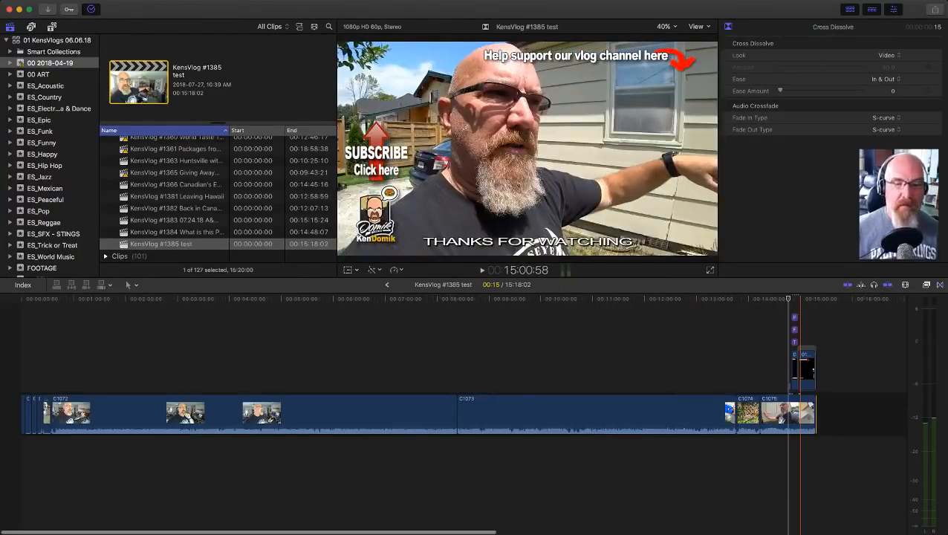
key("z")
left_click_drag(718, 360, 784, 469)
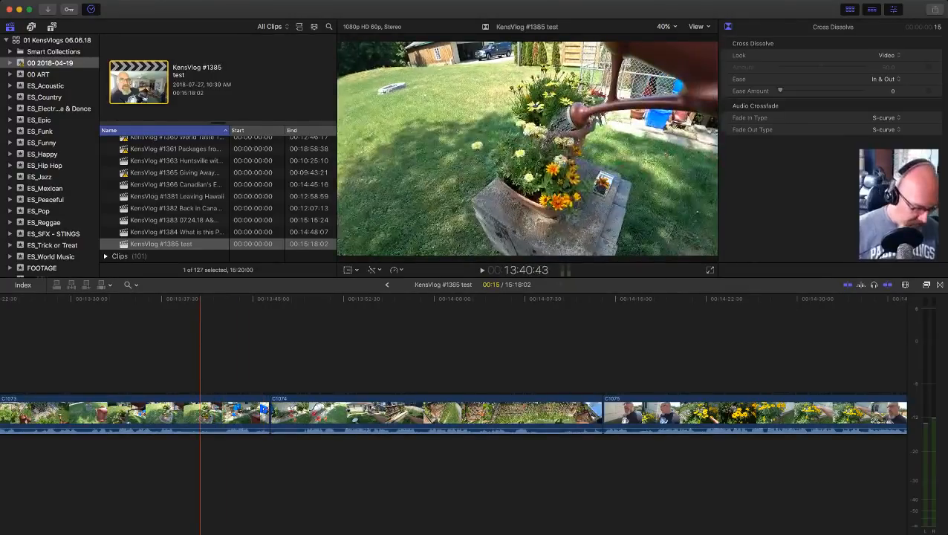
key("a")
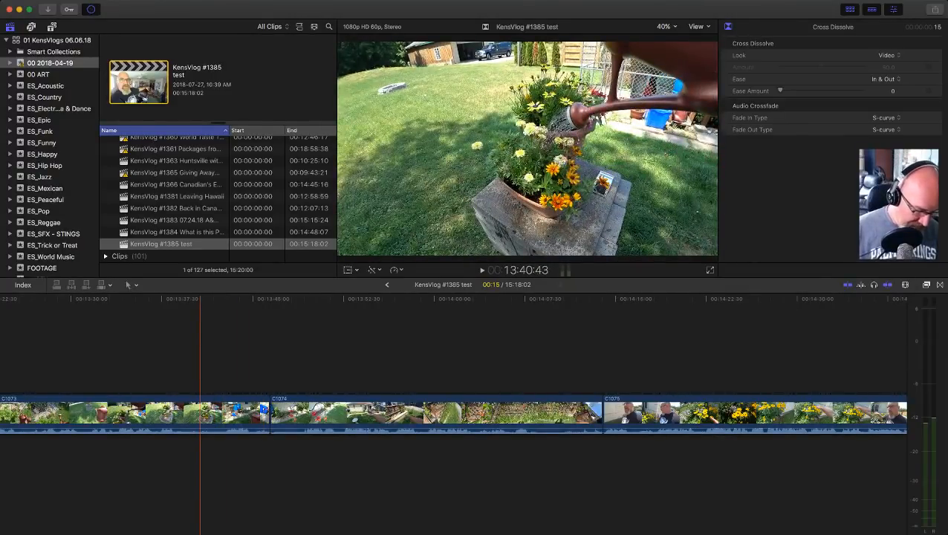
key("b")
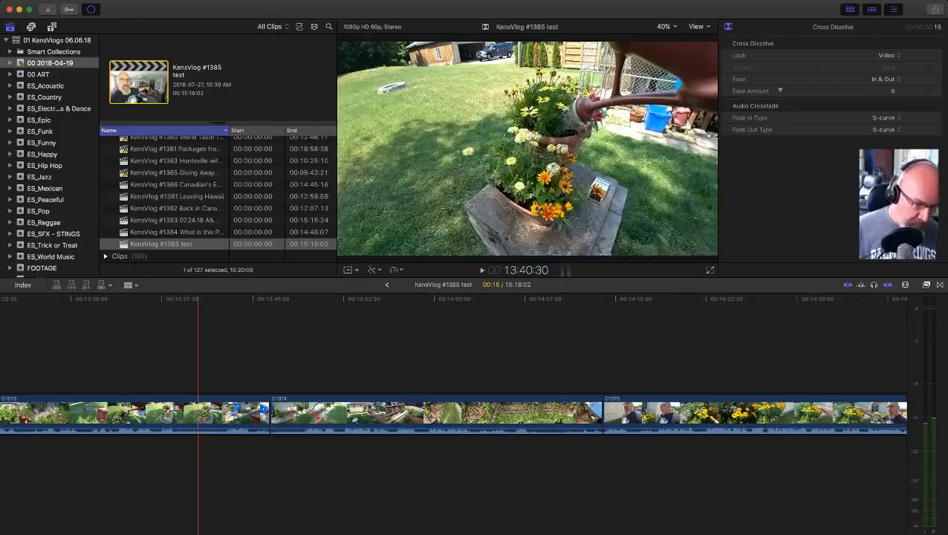
key("space")
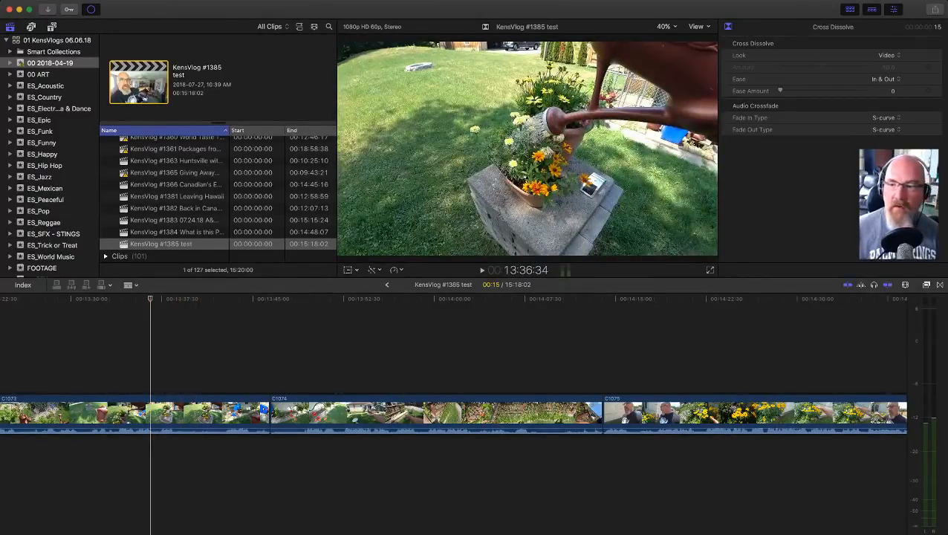
key("space")
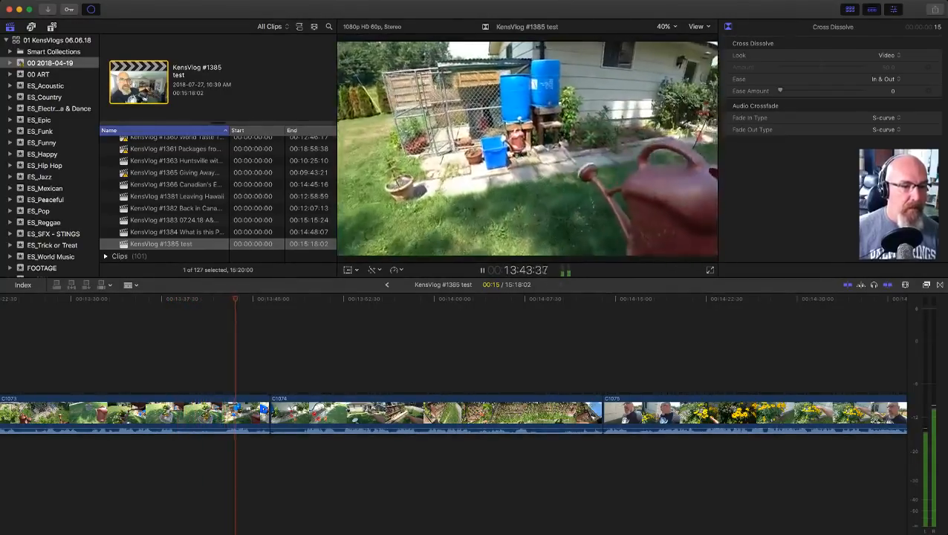
key("space")
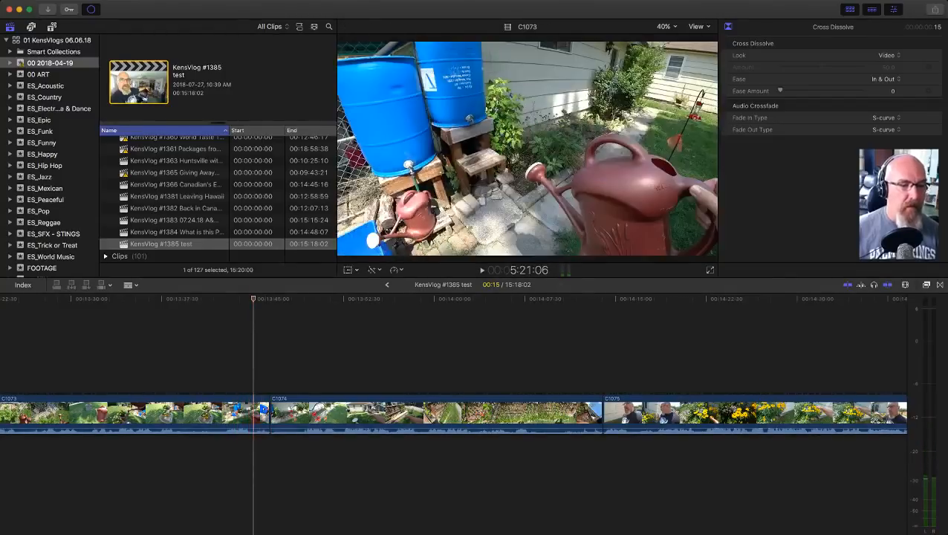
key("super+b")
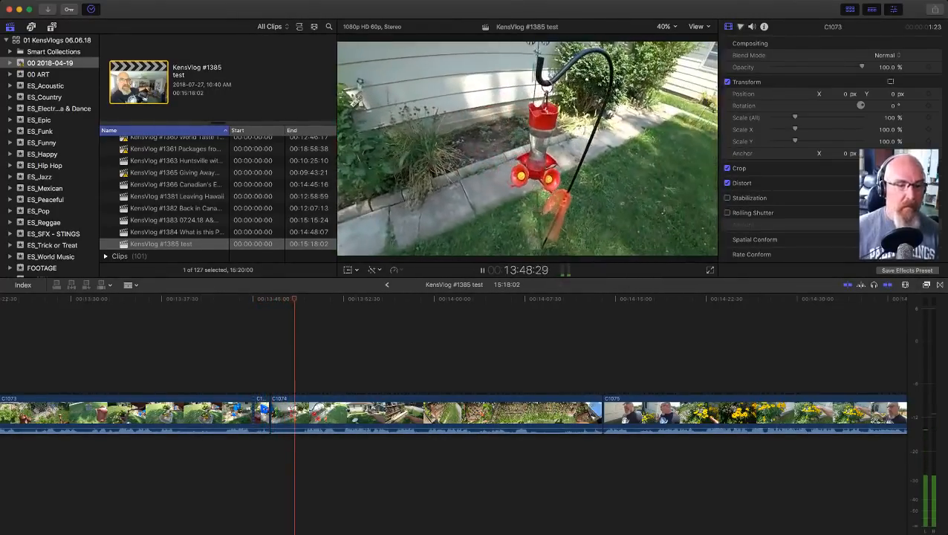
Step: Split clip C1074 near its start at 13:49:16 and delete the two short pieces between the cuts
key("space")
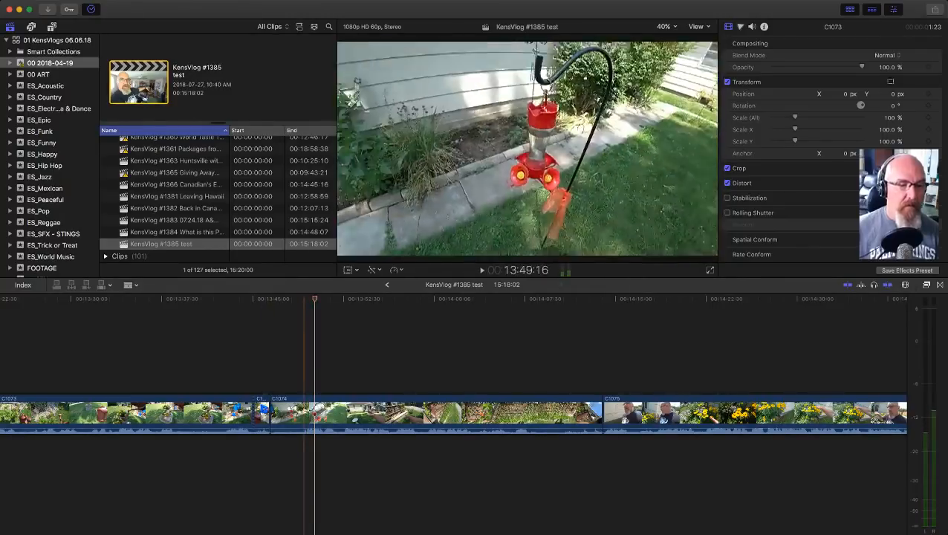
key("super+b")
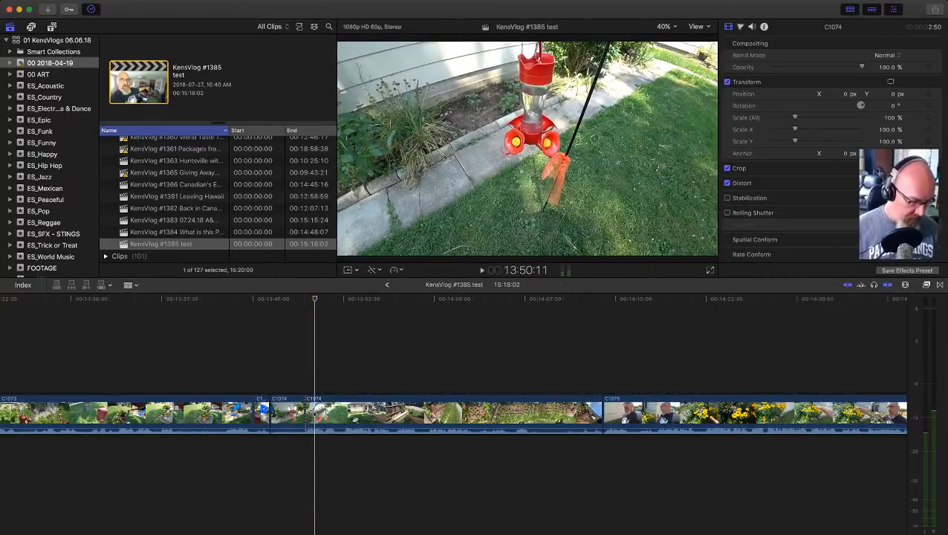
left_click_drag(286, 374, 261, 412)
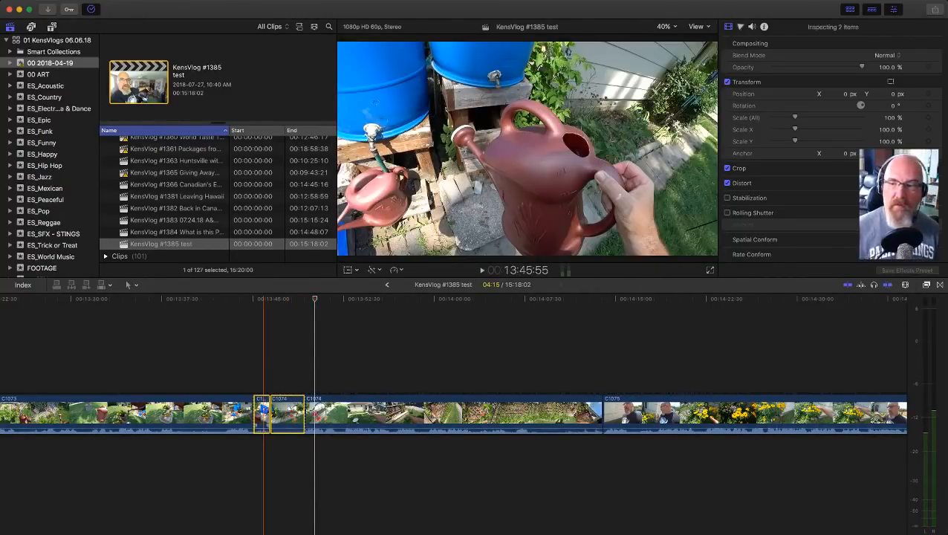
key("alt+g")
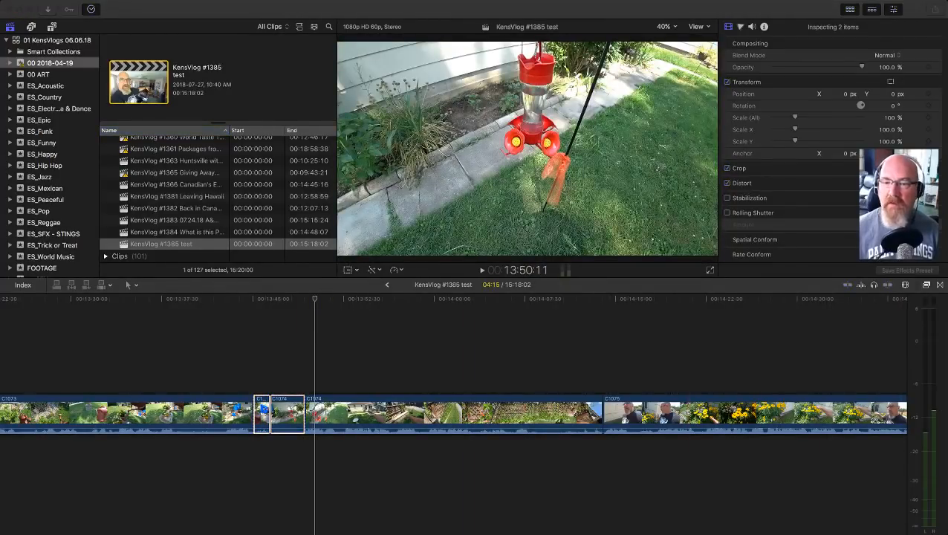
key("Return")
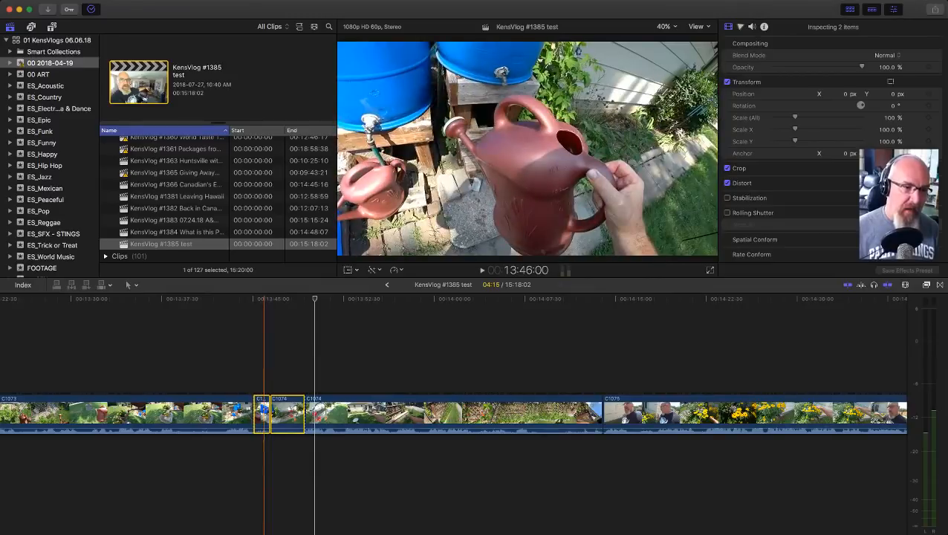
left_click(264, 366)
left_click_drag(281, 380, 289, 416)
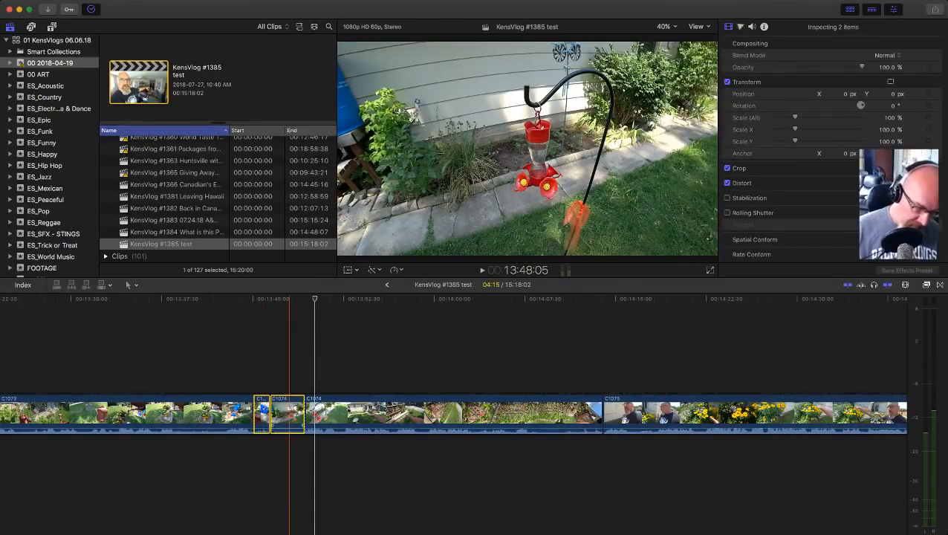
key("Delete")
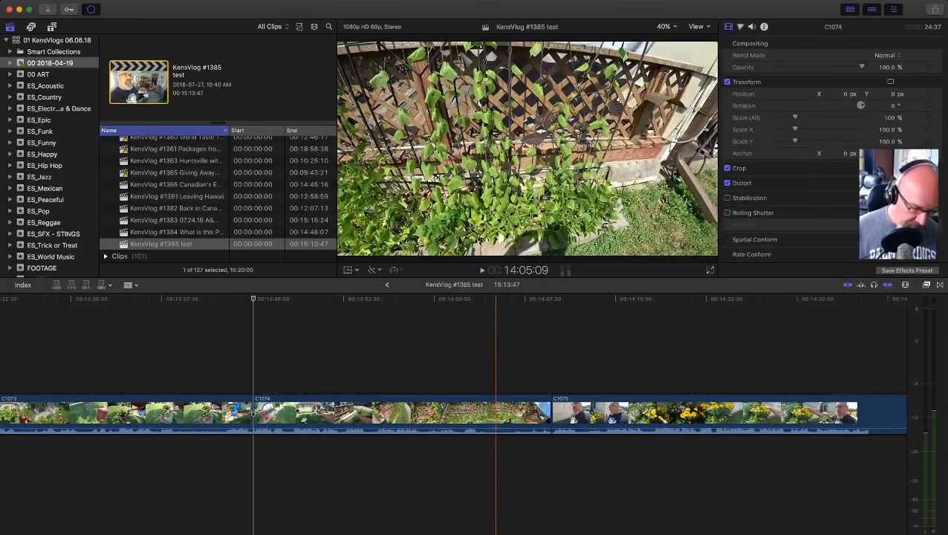
Step: Play the garden footage in clip C1074, split it at 14:02:08 and delete the remainder before clip C1075
left_click(460, 356)
key("space")
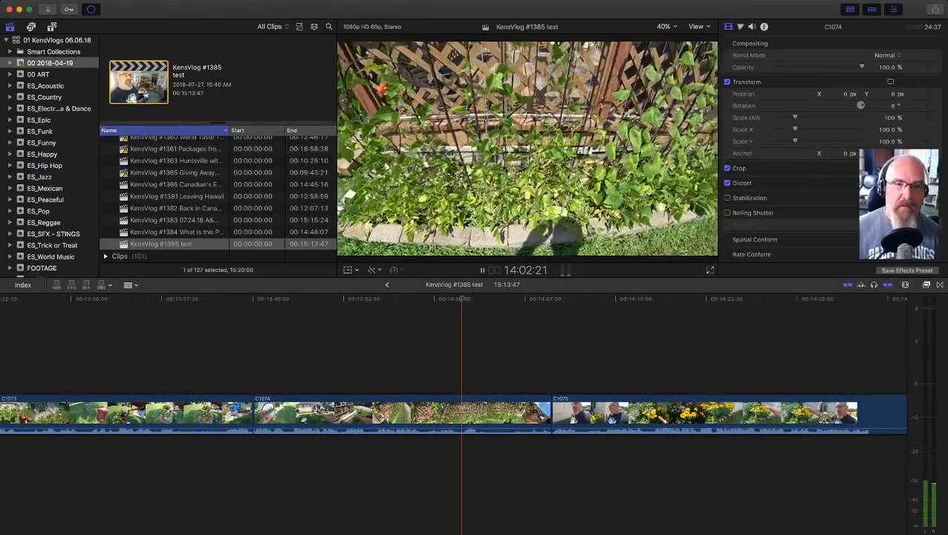
left_click(429, 356)
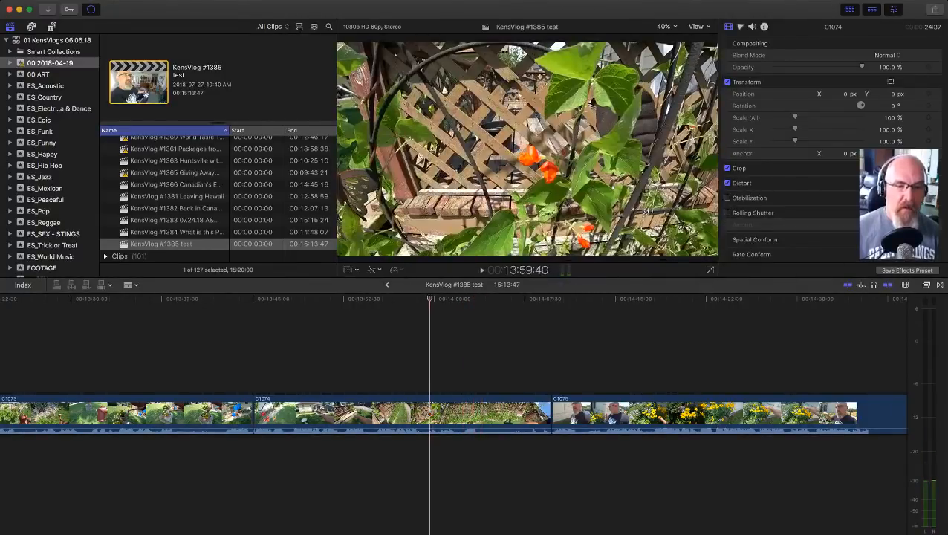
key("space")
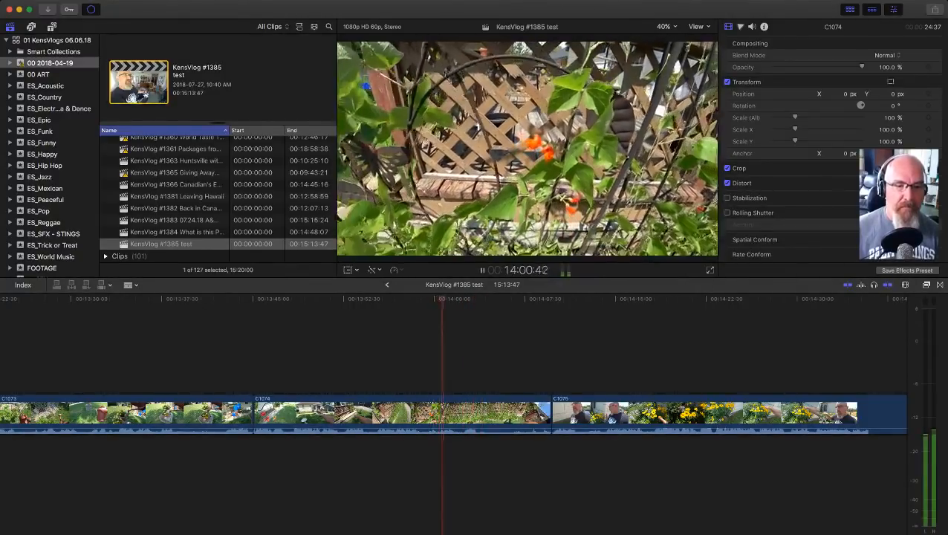
key("space")
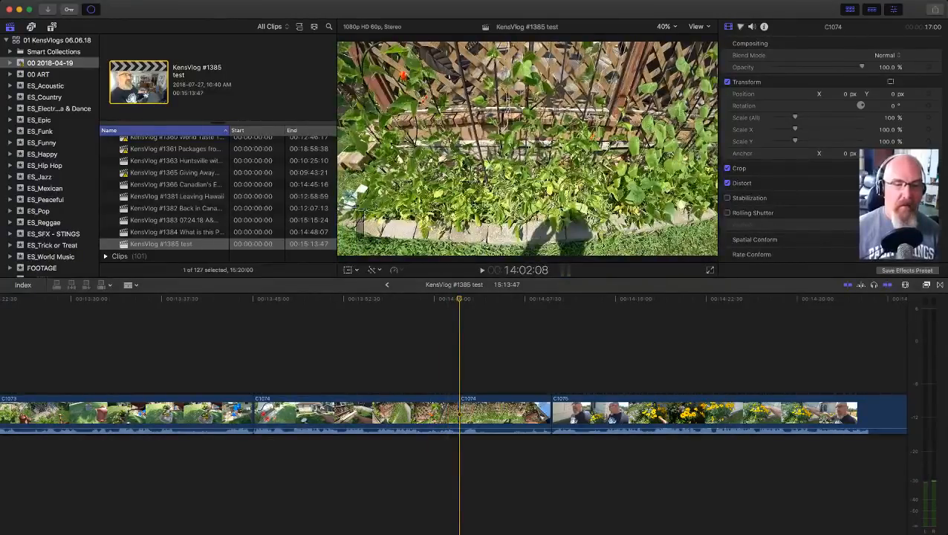
left_click(518, 412)
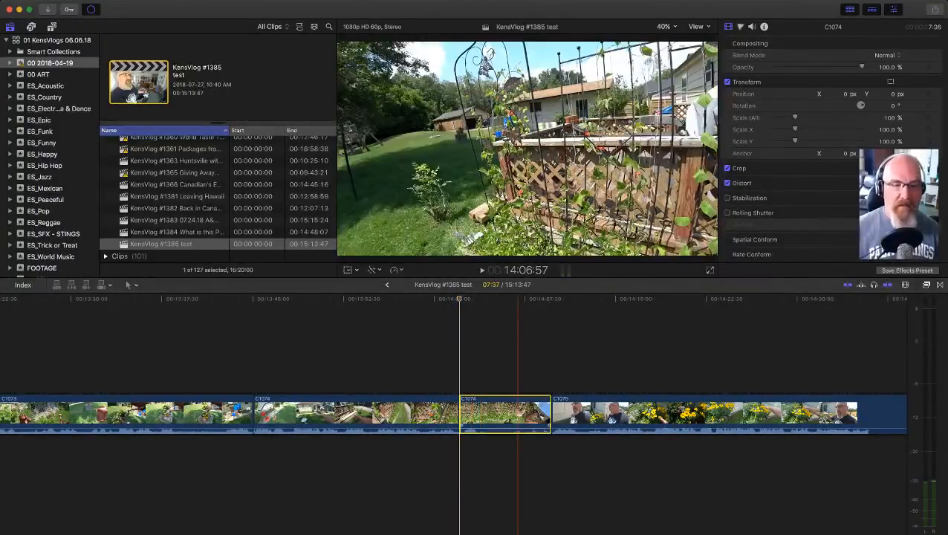
key("Delete")
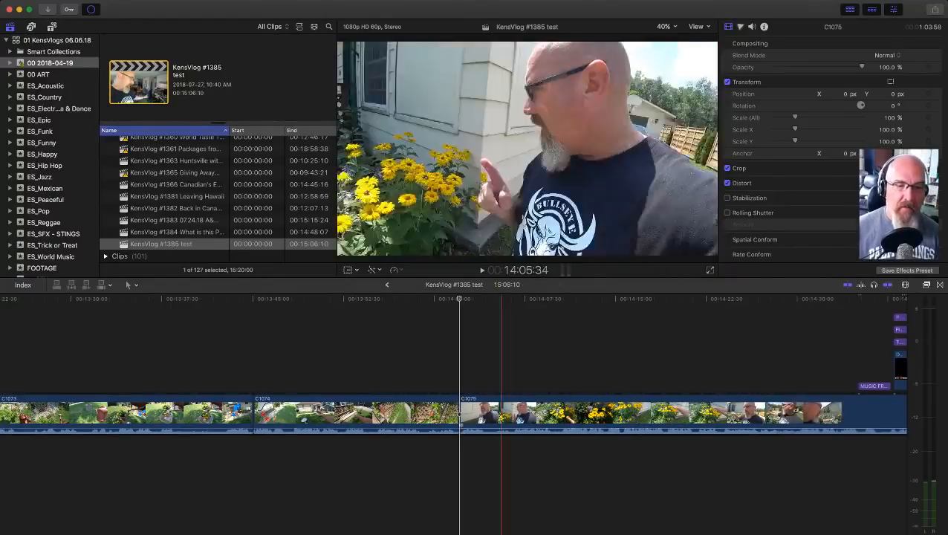
Step: Play back the cut from clip C1074 into clip C1075
key("space")
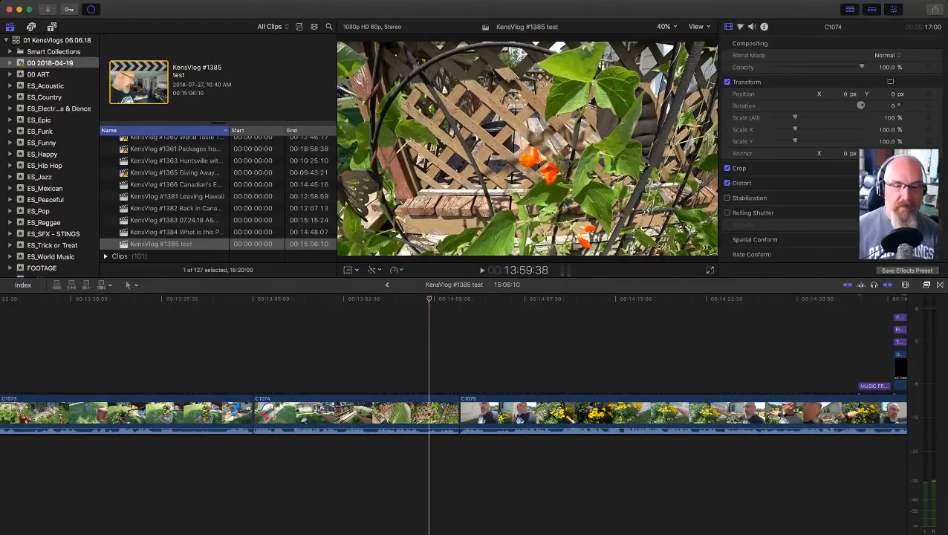
key("space")
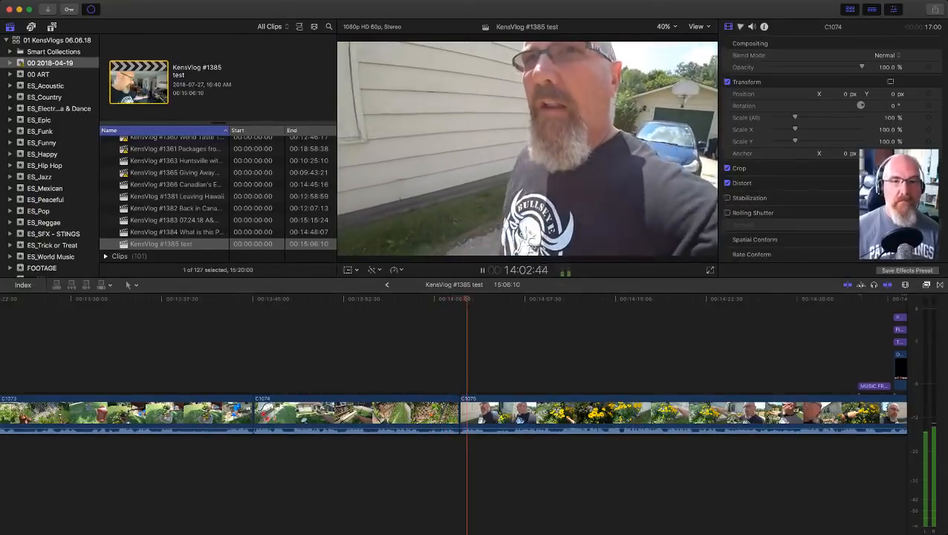
key("space")
Step: Play the footage near the end of clip C1072 and split the clip at 8:19:41
key("shift+z")
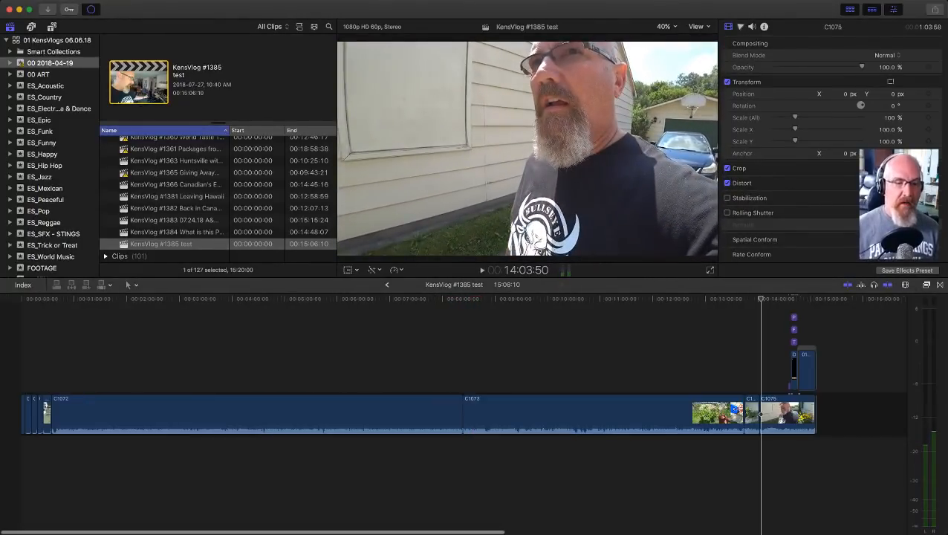
key("z")
left_click_drag(438, 375, 487, 428)
key("a")
left_click(383, 364)
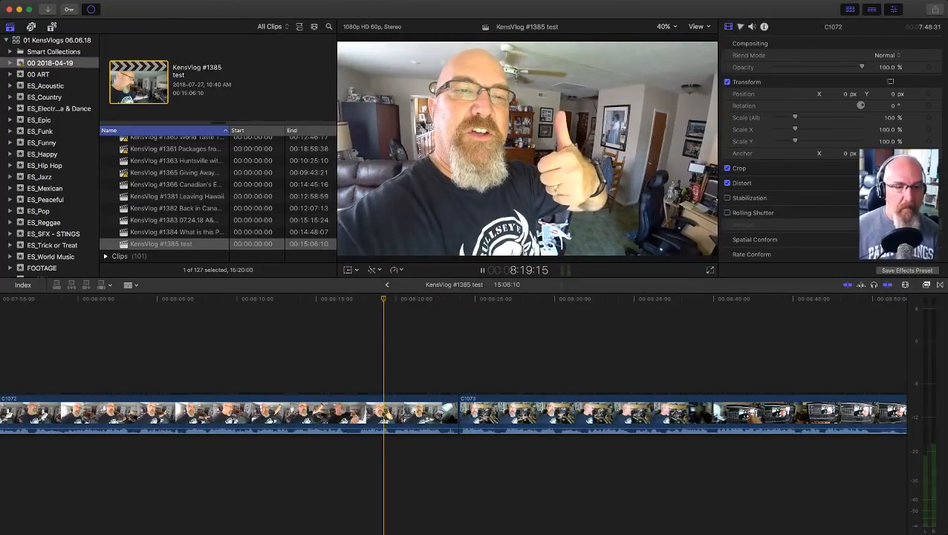
left_click(305, 362)
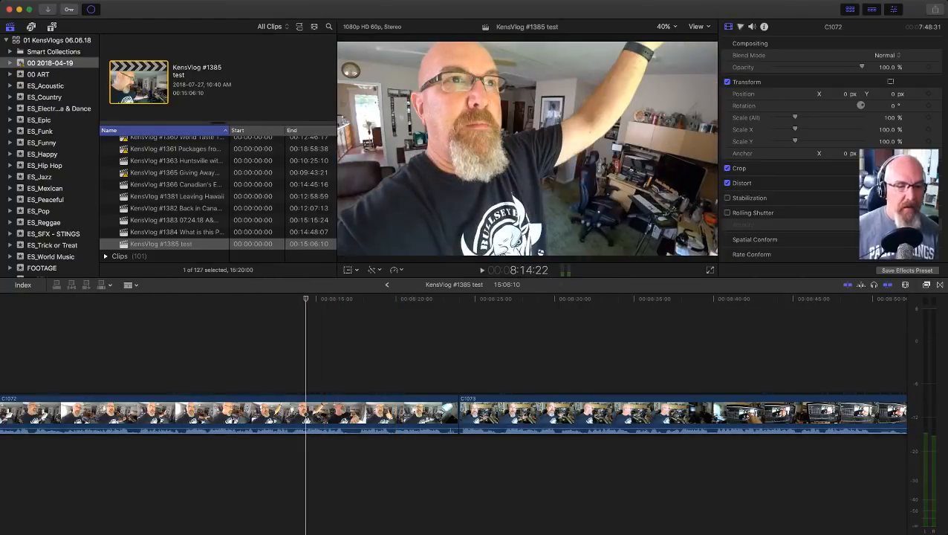
key("space")
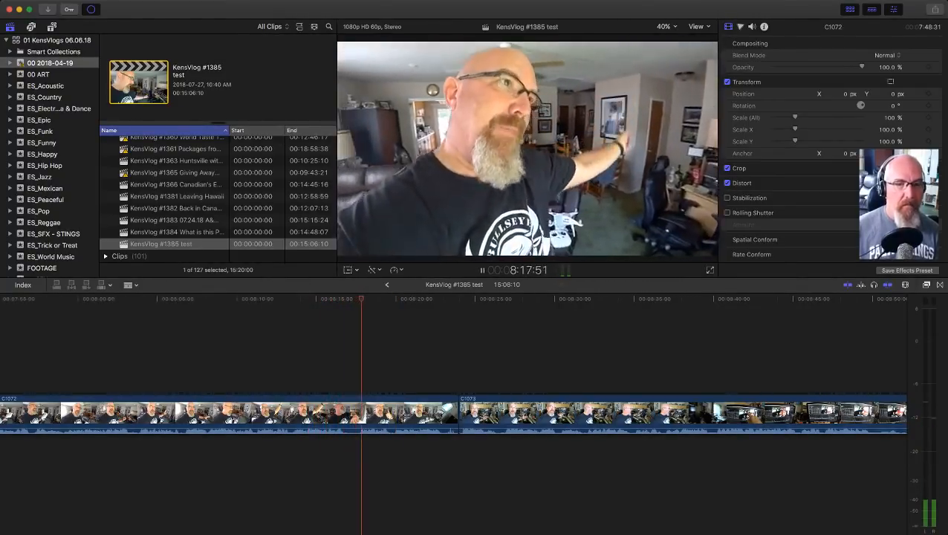
key("space")
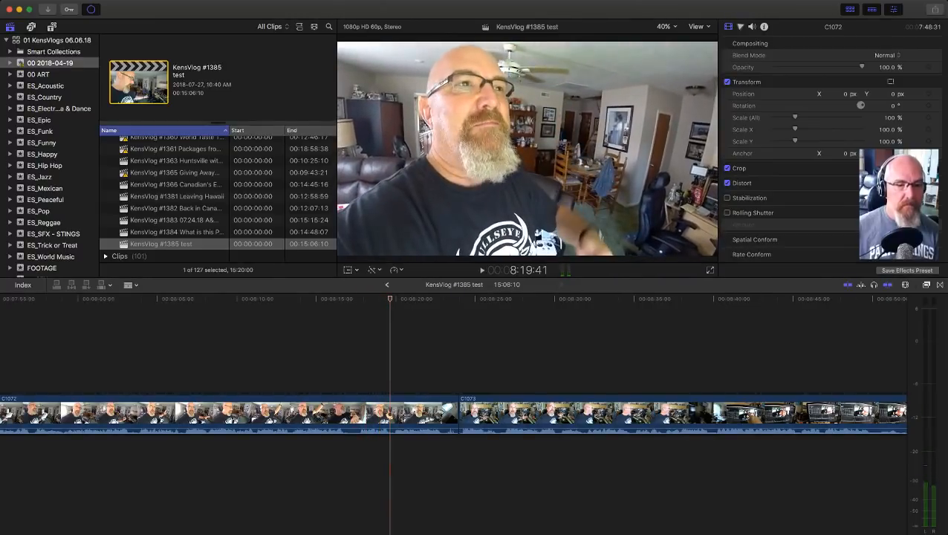
key("super+b")
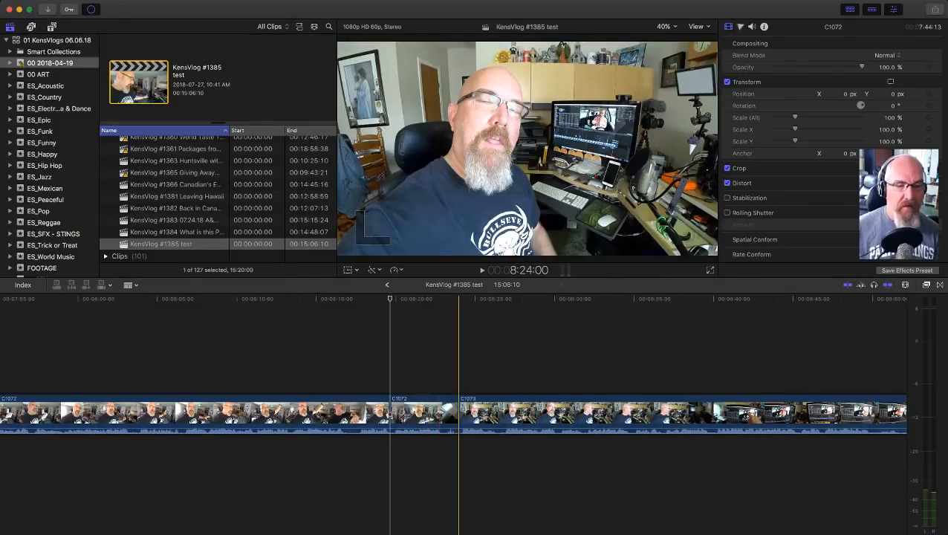
Step: Play the opening of clip C1073 and delete the leftover end piece of clip C1072 before it
key("space")
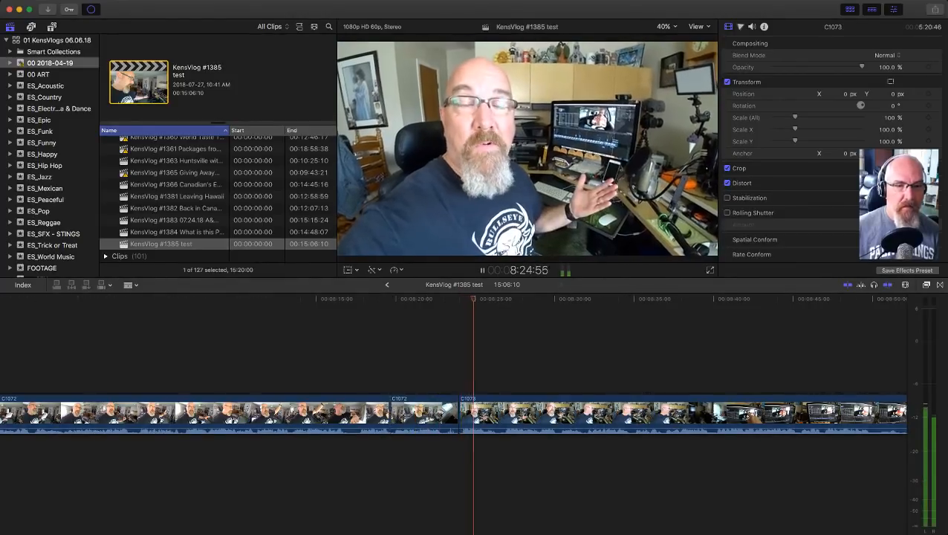
key("space")
key("a")
left_click(421, 414)
key("Delete")
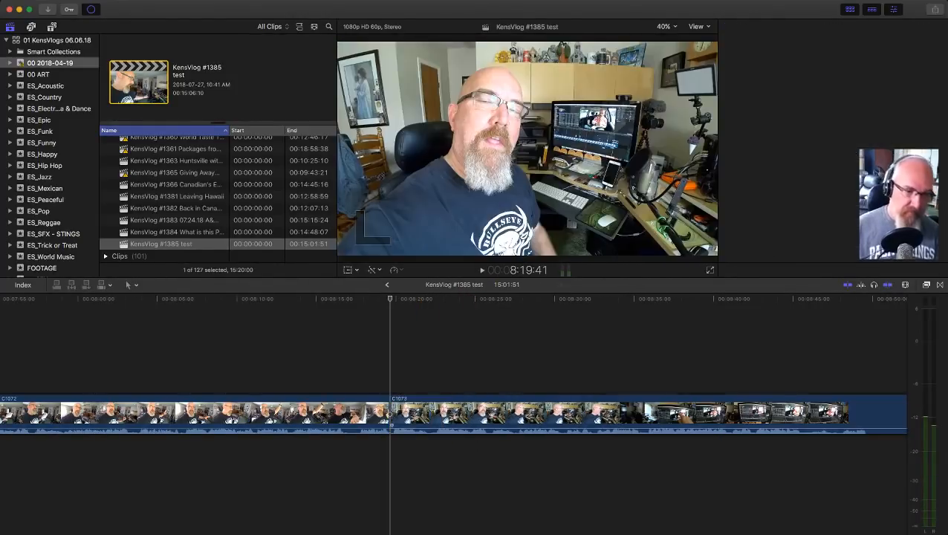
Step: Open the KensVlog #1384 project and select the ES_Open For Business 1 music beneath its opening clips
scroll(353, 414, "left", 10)
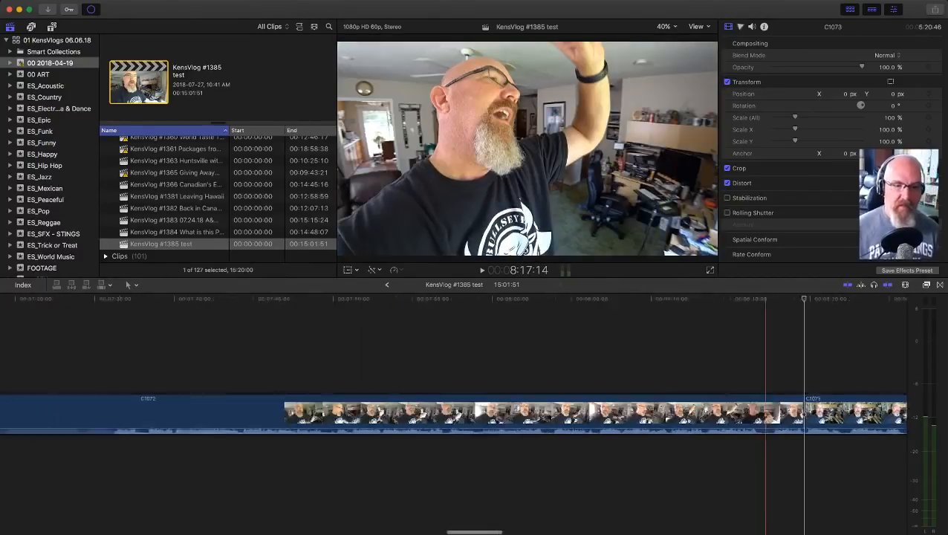
key("shift+z")
key("z")
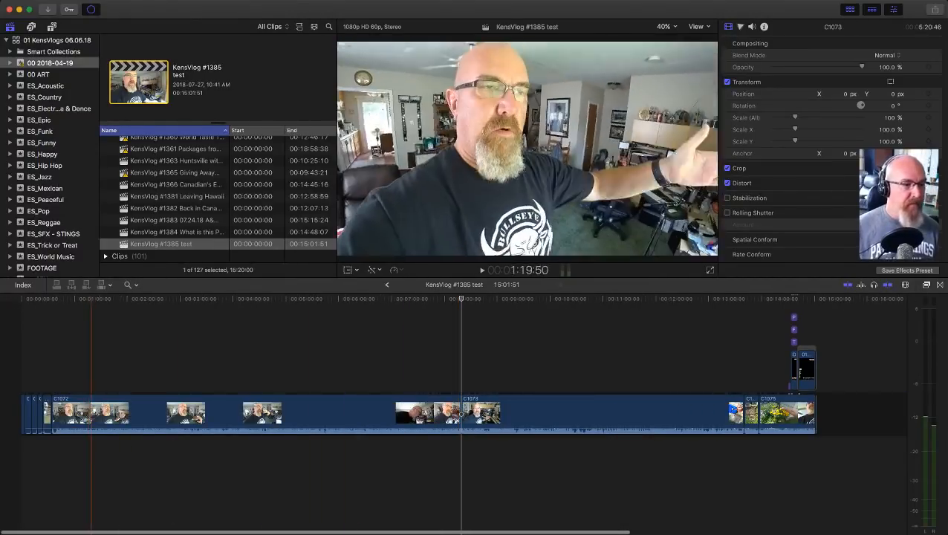
left_click_drag(91, 378, 20, 434)
key("a")
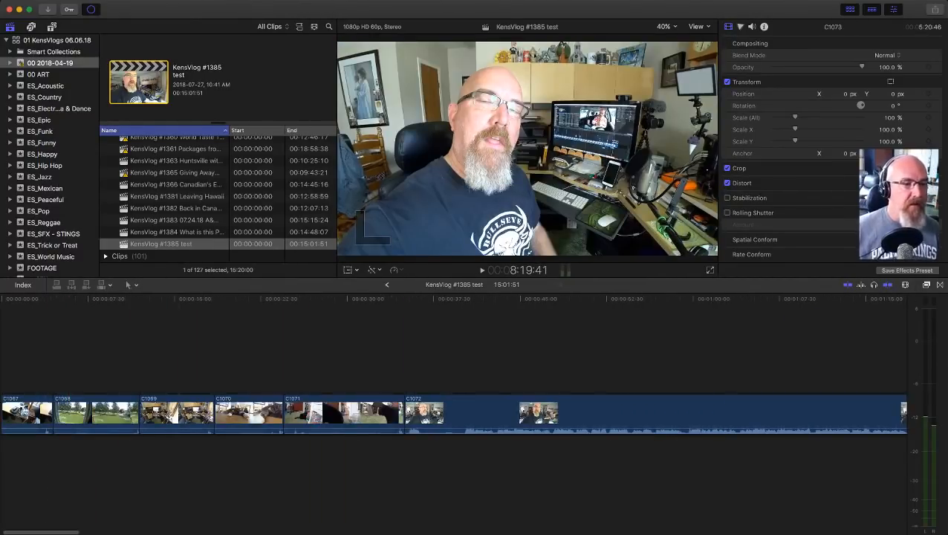
double_click(176, 231)
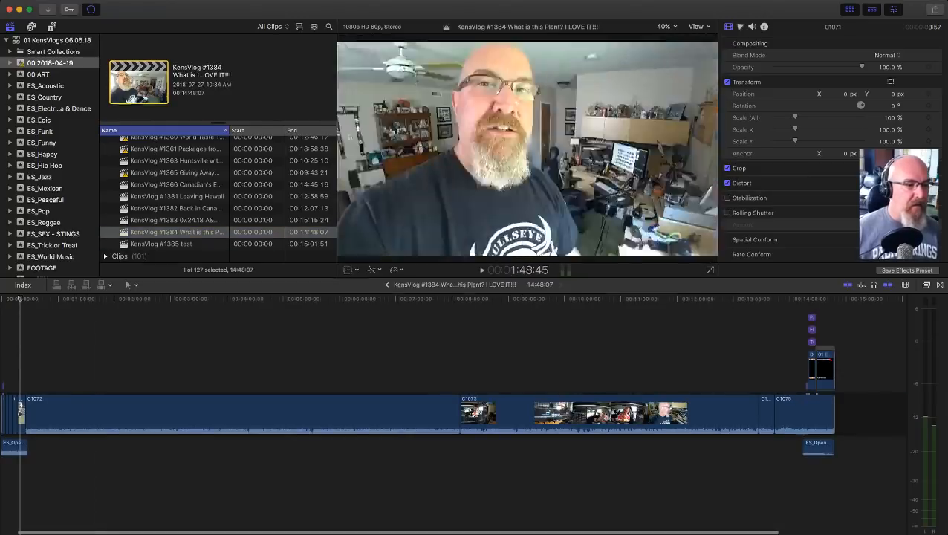
key("z")
left_click_drag(76, 448, 21, 454)
key("a")
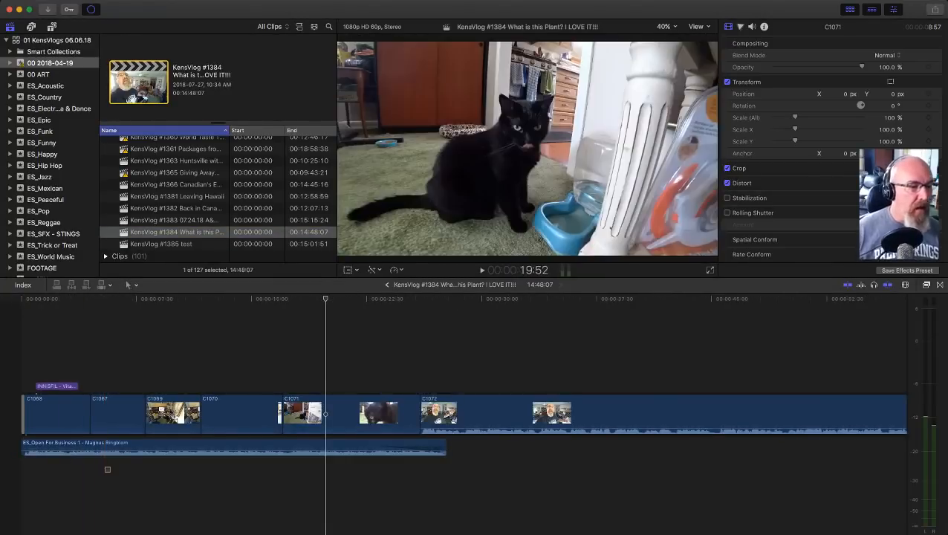
left_click_drag(106, 470, 129, 445)
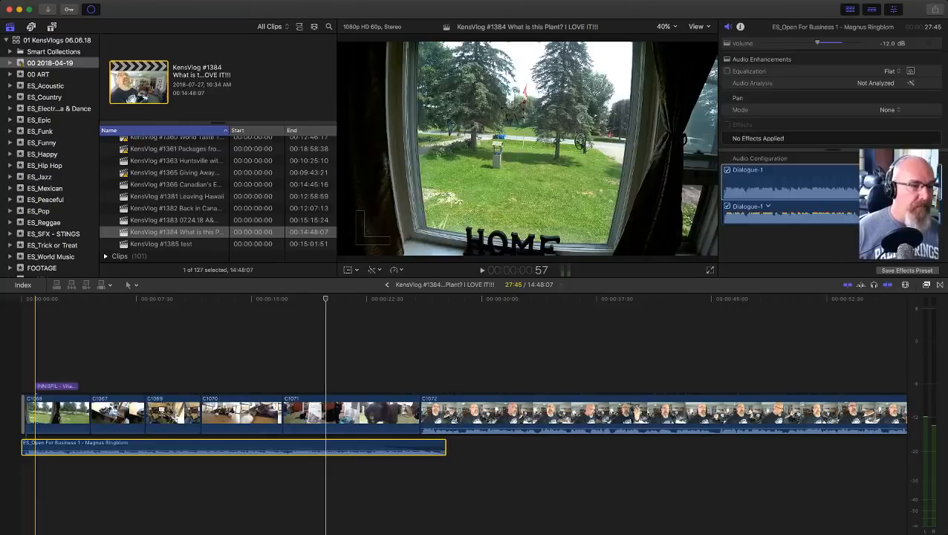
key("space")
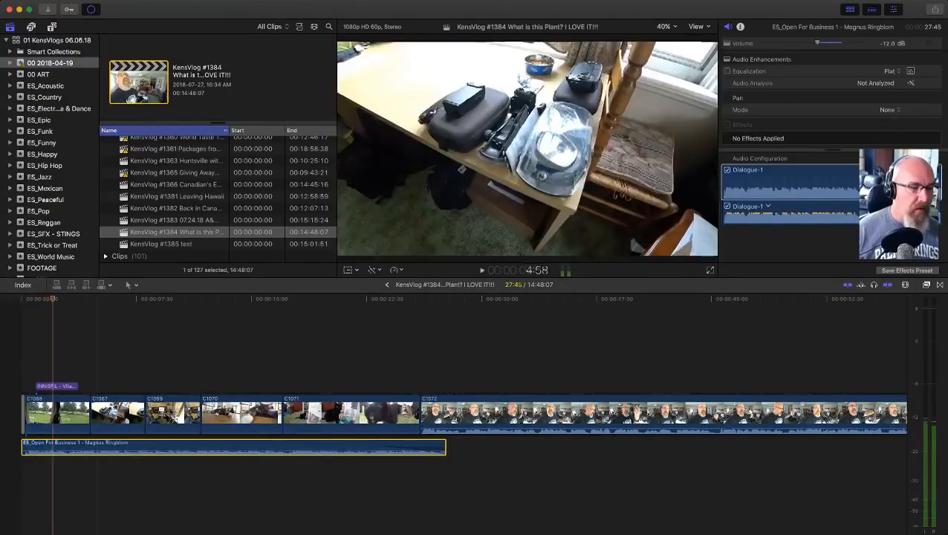
left_click_drag(132, 449, 133, 446)
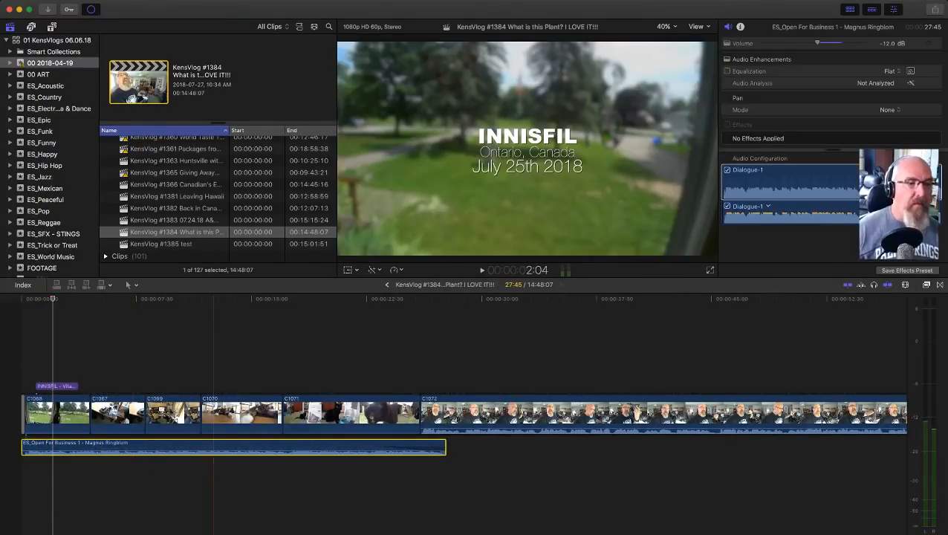
Step: Show ES_Open For Business 1 in the ES_Jazz event and reselect the music clip beneath the KensVlog #1384 opening for copying
left_click(162, 244)
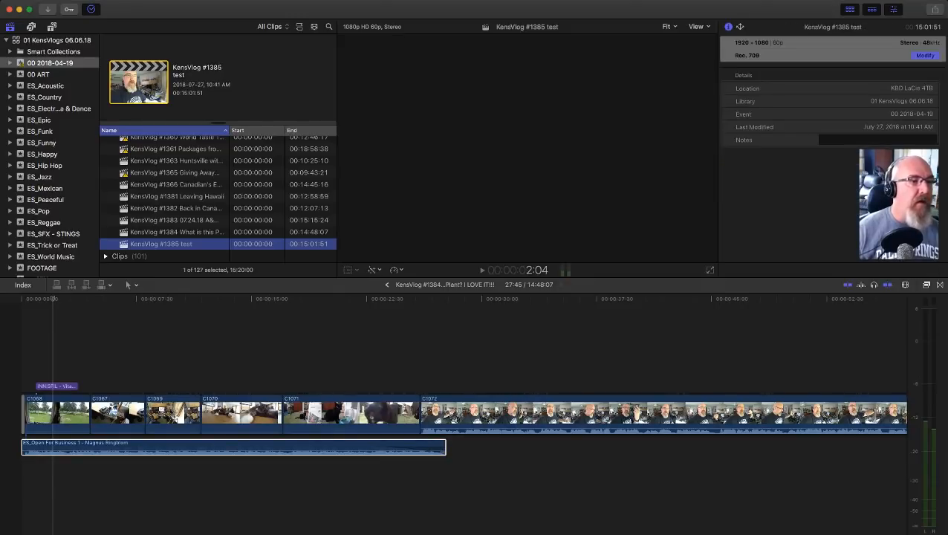
left_click(40, 177)
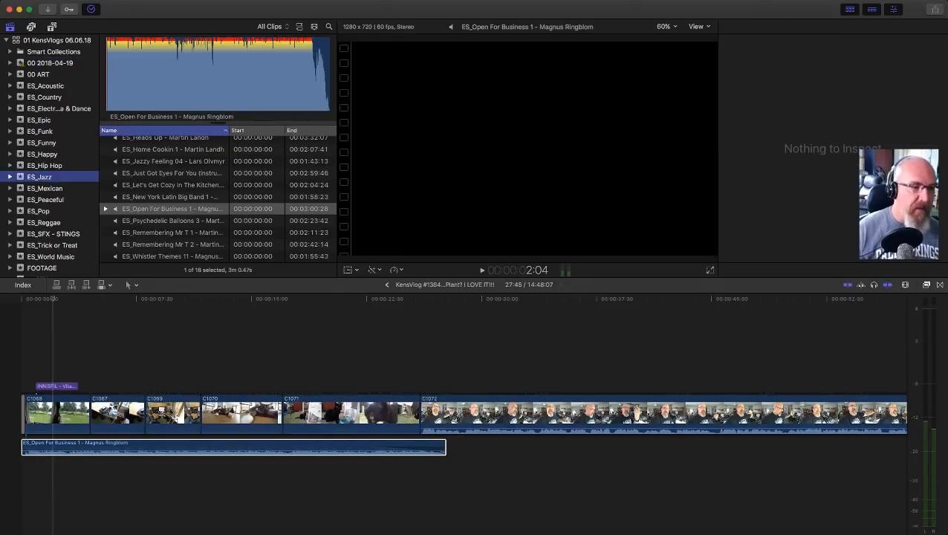
left_click(53, 447)
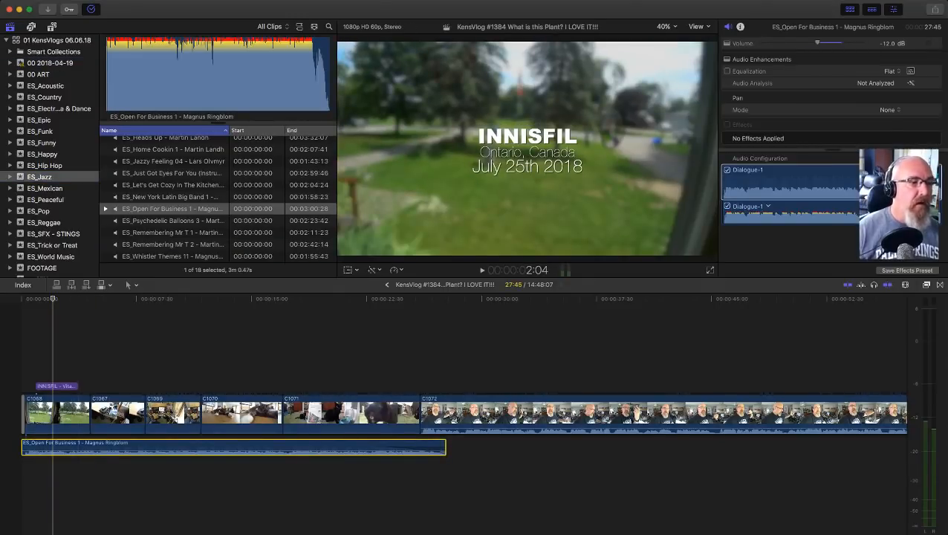
Step: Open the KensVlog #1385 test project and paste the copied music at the start of its timeline
left_click(41, 268)
left_click(186, 252)
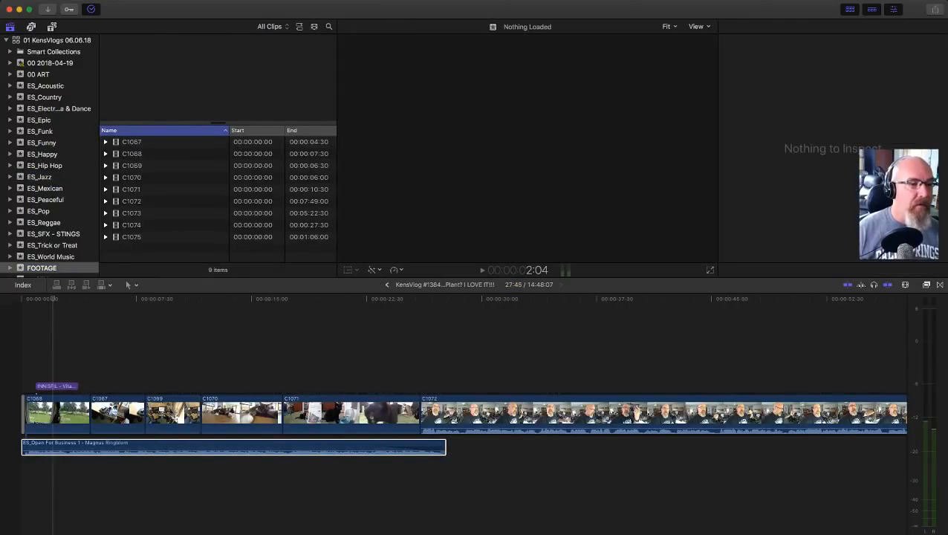
left_click(49, 63)
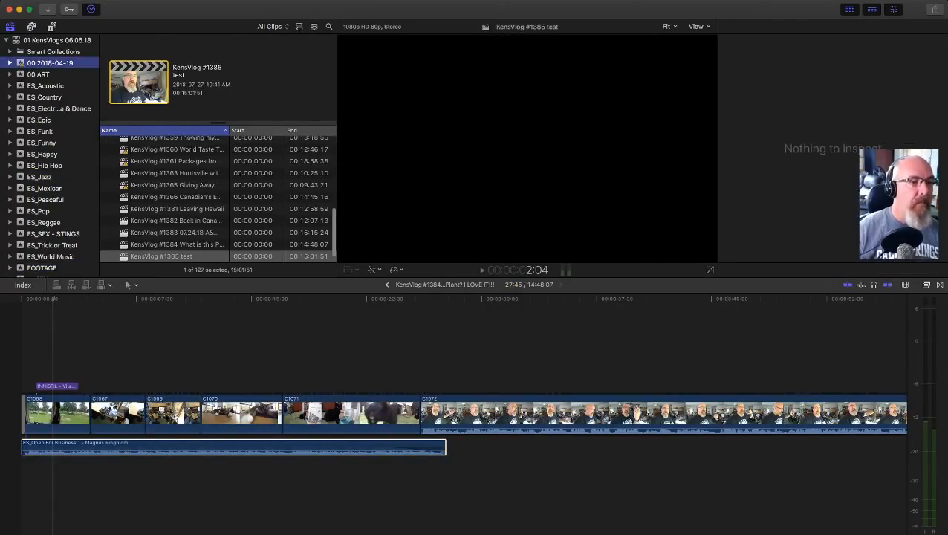
scroll(215, 200, "up", 2)
scroll(216, 200, "down", 2)
scroll(215, 201, "down", 2)
double_click(160, 243)
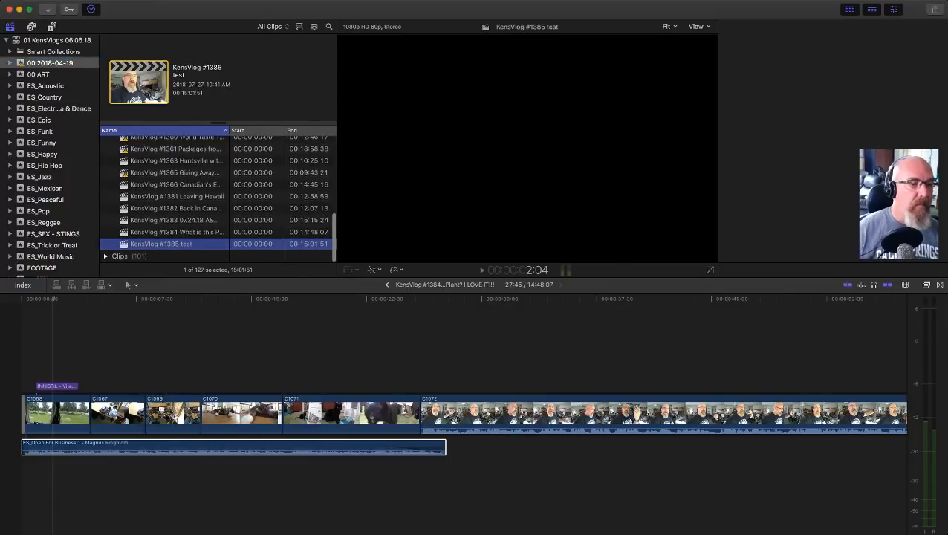
key("Home")
key("super+v")
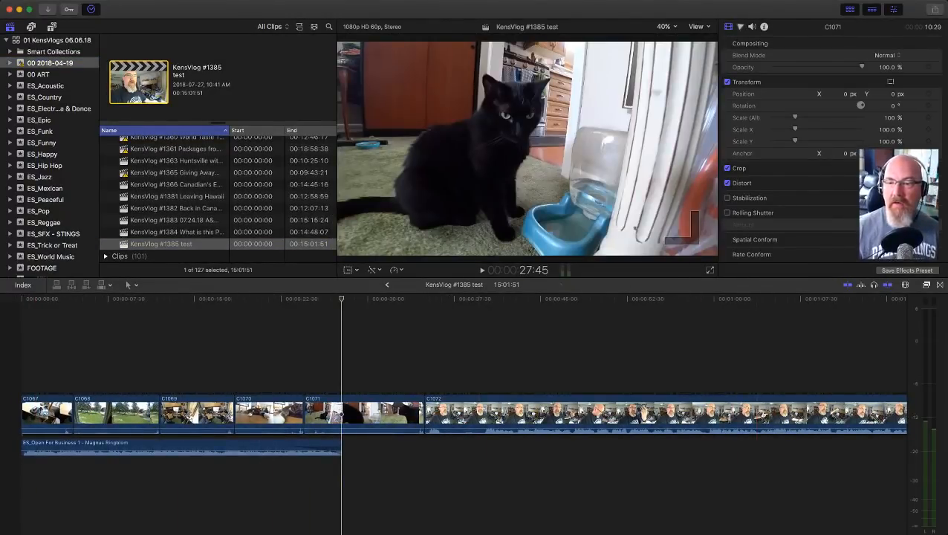
Step: Add a Cross Dissolve to the start of clip C1067 and play back the opening
key("ctrl+super+5")
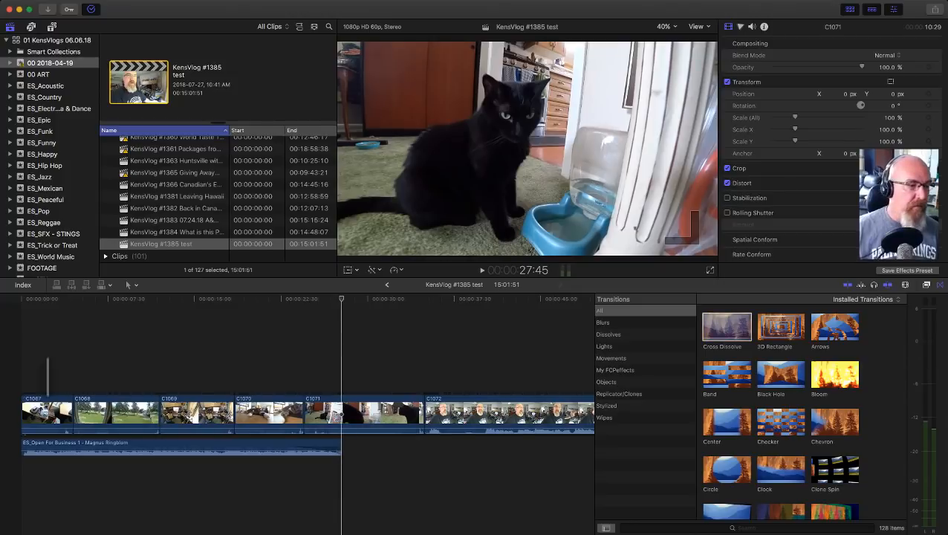
left_click_drag(48, 377, 41, 380)
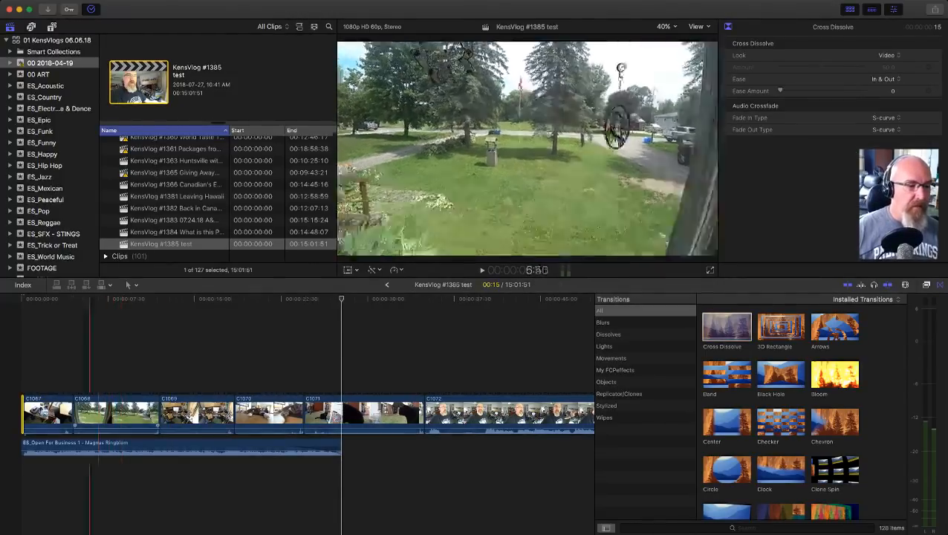
left_click(29, 357)
key("space")
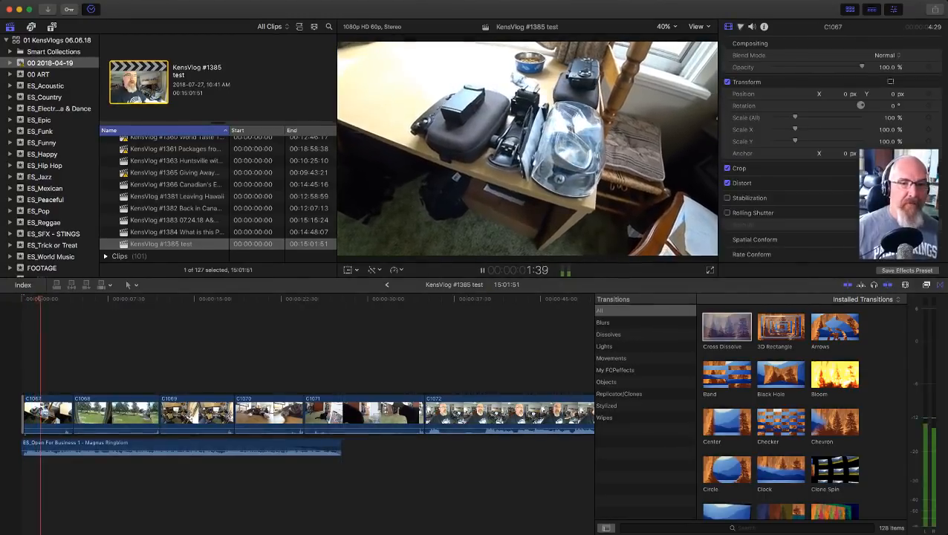
key("space")
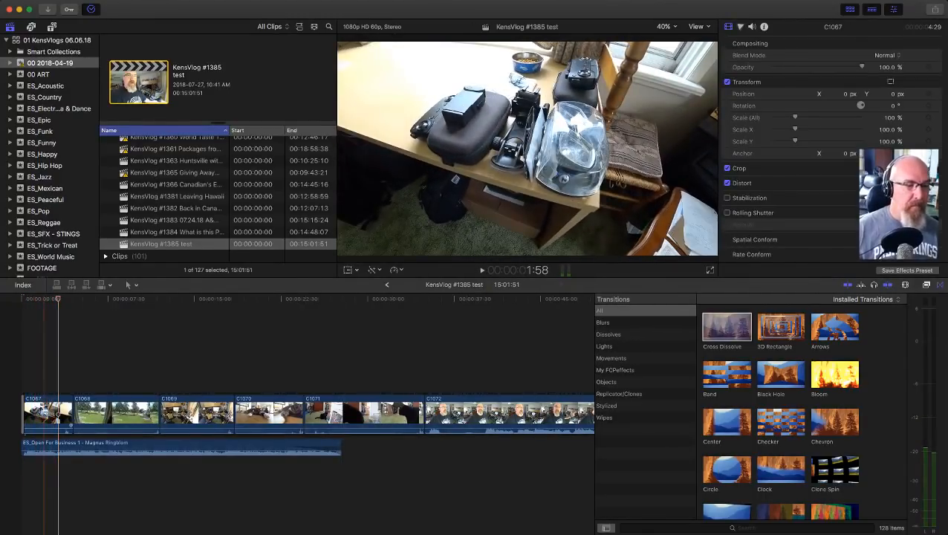
Step: Delete the opening clip C1067 and undo the deletion
left_click(44, 413)
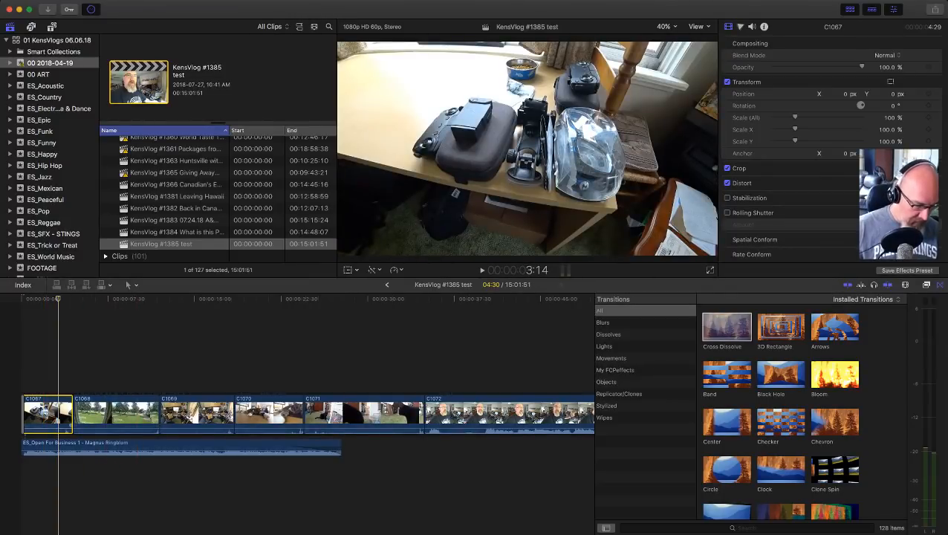
key("Delete")
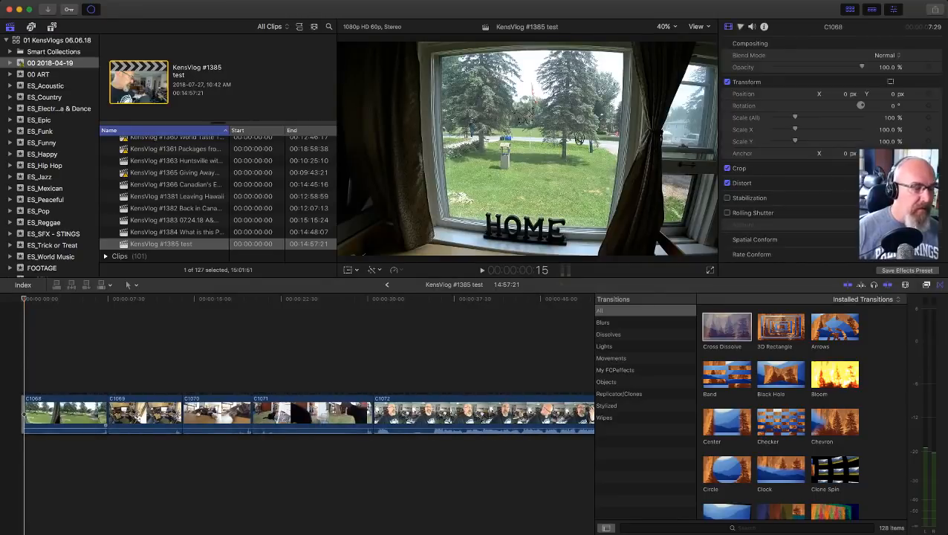
key("super+z")
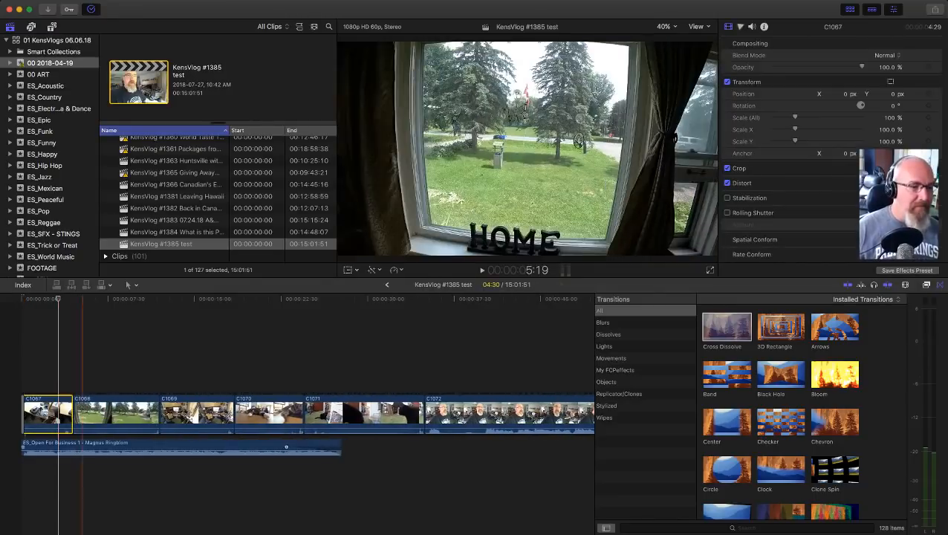
Step: Place clip C1068 ahead of C1067, attach the music to C1068 and align the music with the timeline's start
left_click_drag(288, 446, 403, 447)
left_click(52, 412)
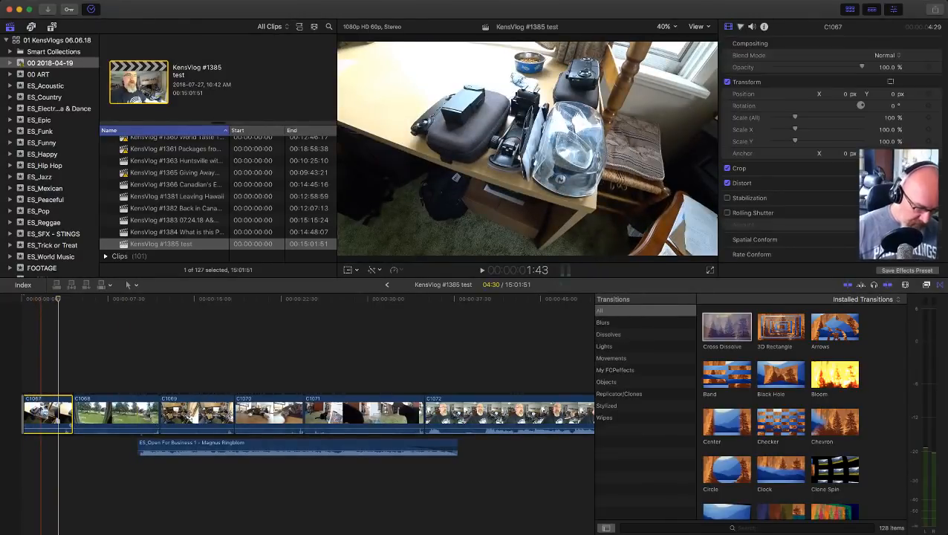
key("Delete")
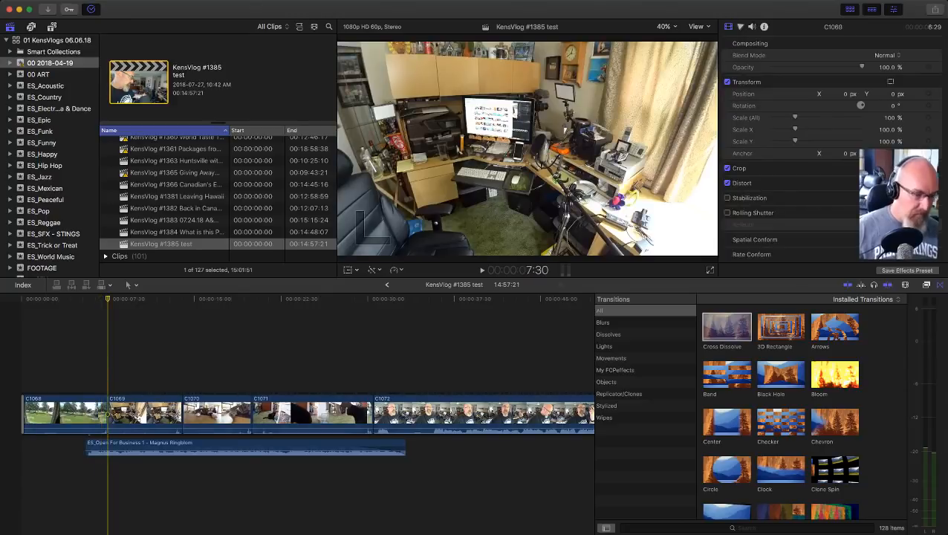
key("super+z")
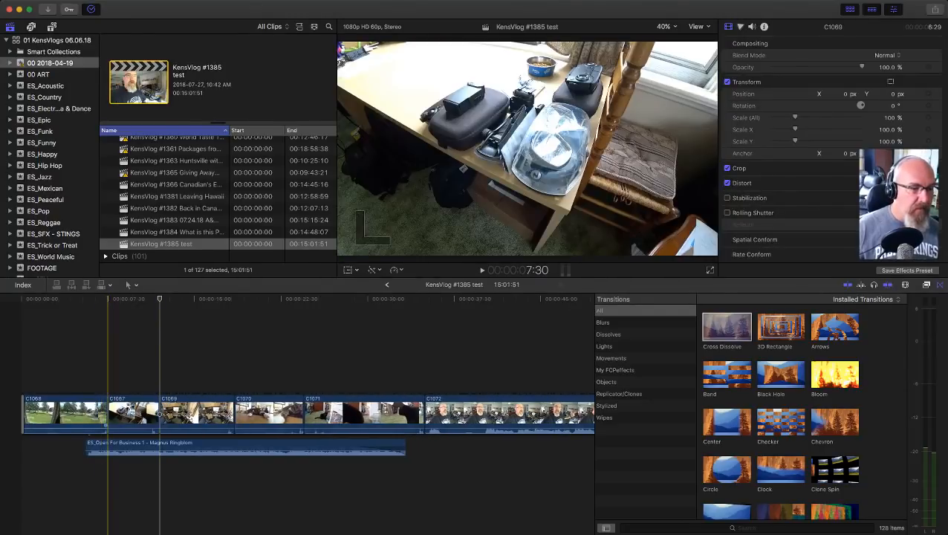
left_click_drag(350, 444, 286, 444)
left_click_drag(67, 444, 68, 444)
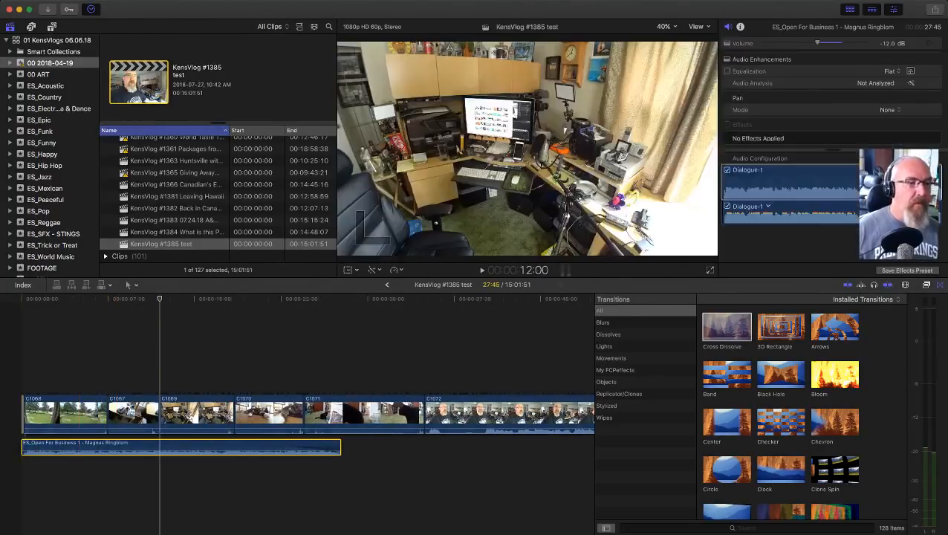
Step: Copy the INNISFIL title from the KensVlog #1384 project and paste it over the start of the KensVlog #1385 test timeline
double_click(176, 231)
left_click_drag(78, 343, 32, 389)
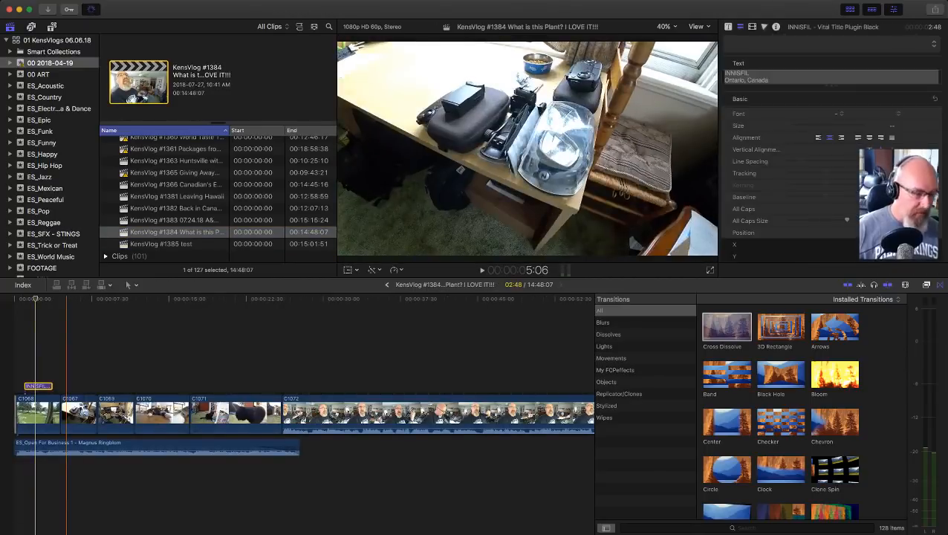
double_click(160, 244)
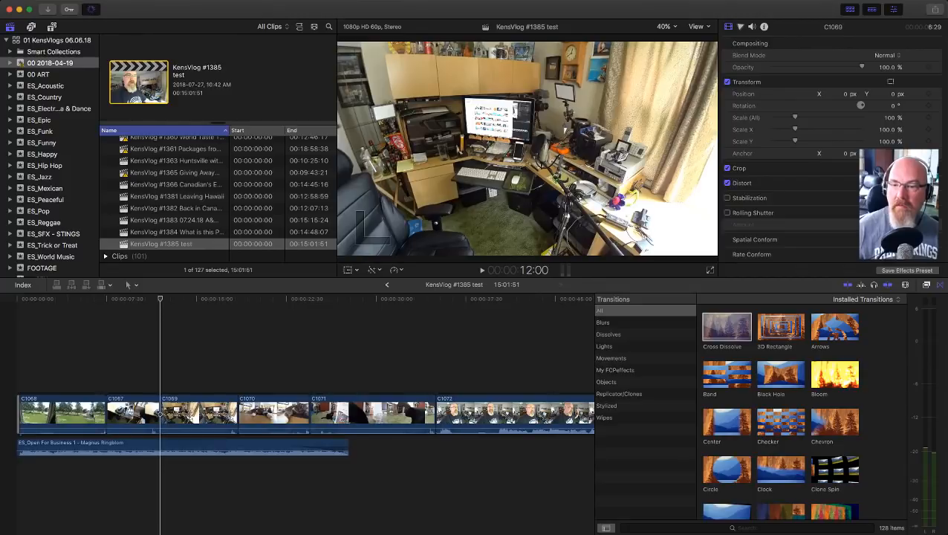
key("ctrl+super+5")
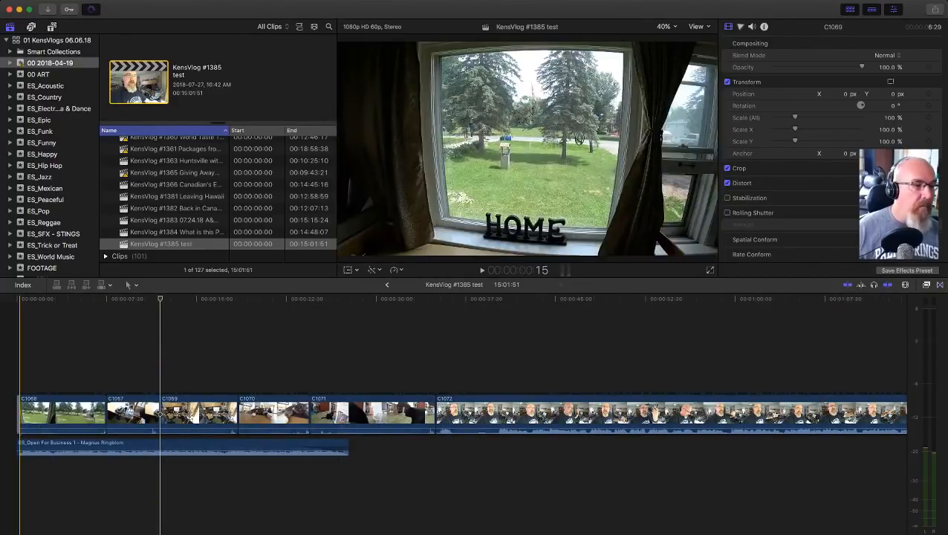
key("super+v")
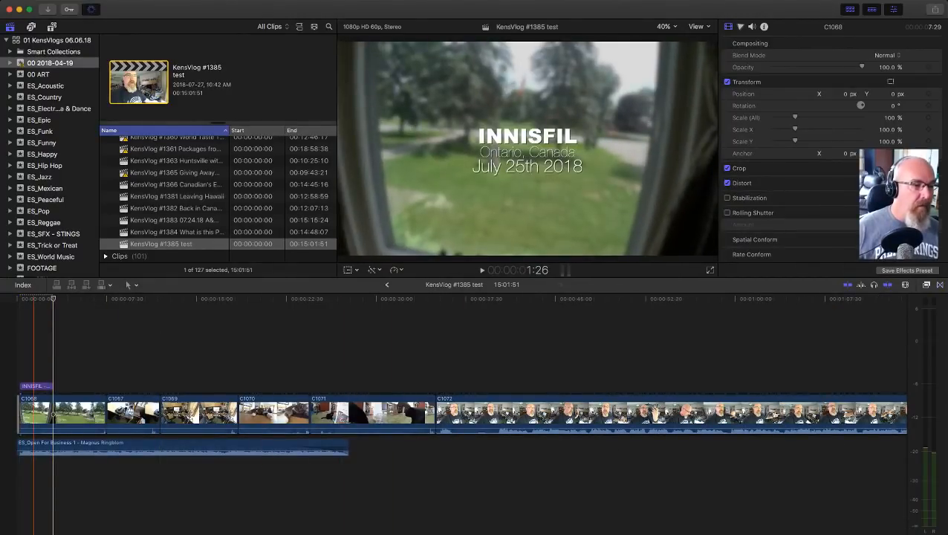
Step: Edit the pasted title's first line to read INNISFIkIL and play back the opening
left_click(33, 346)
left_click(34, 385)
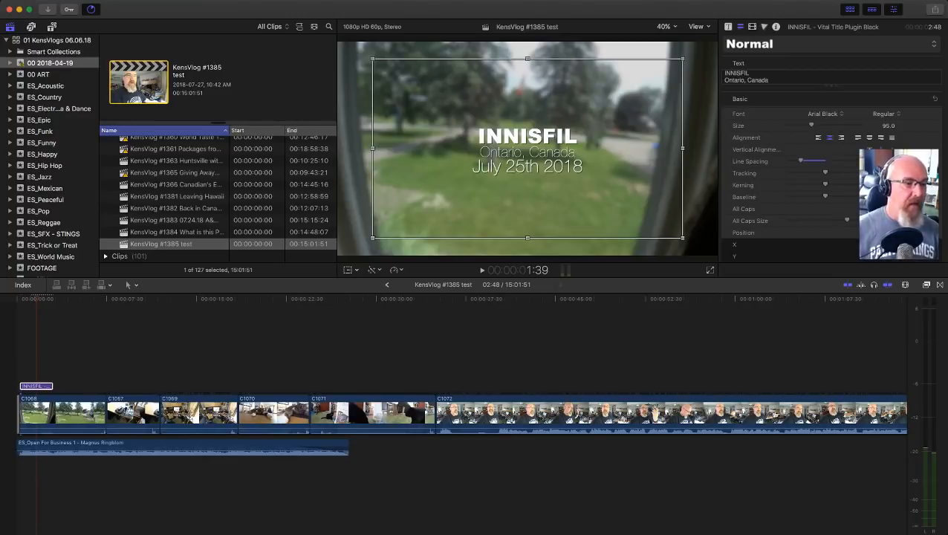
type("Ik")
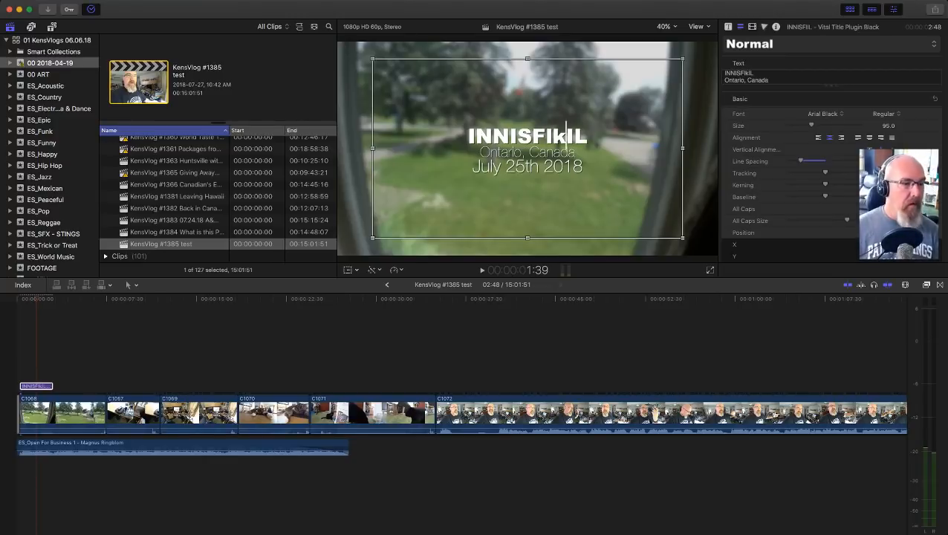
key("space")
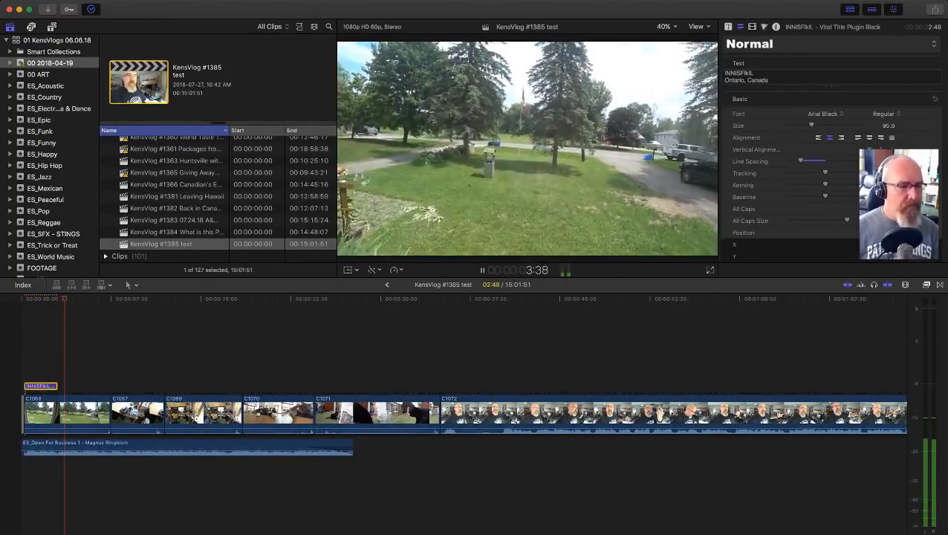
key("space")
Step: Trim the end of clip C1068 to a duration of 4:32 and the end of C1067 to 3:29
left_click_drag(110, 413, 75, 412)
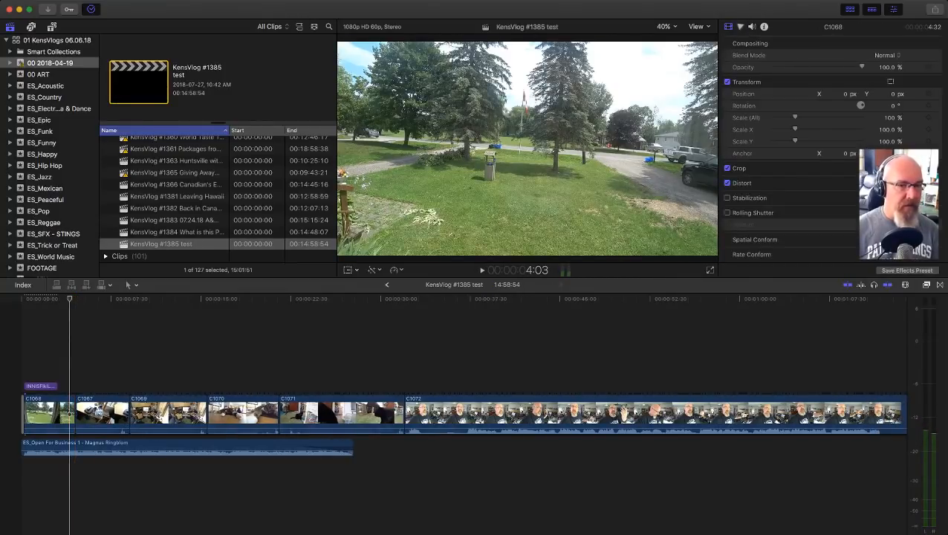
key("space")
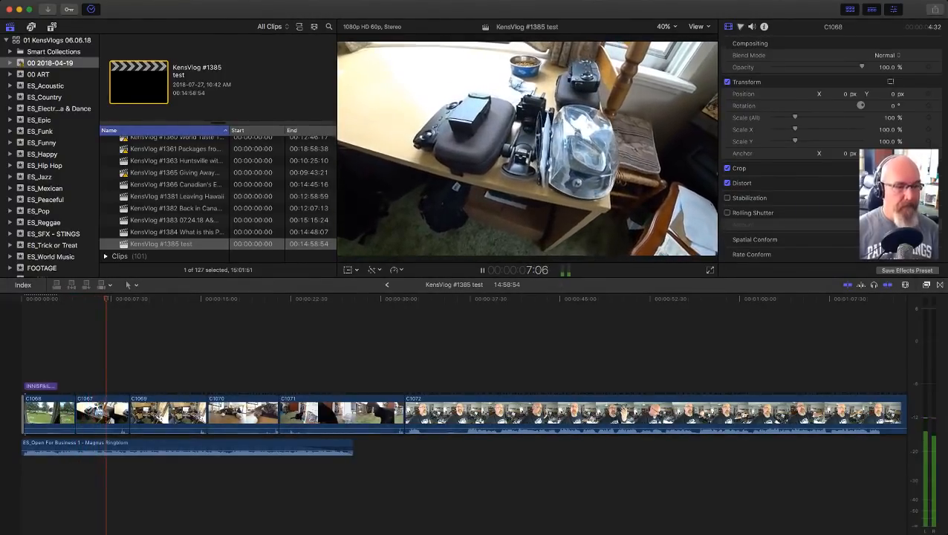
key("space")
left_click(128, 414)
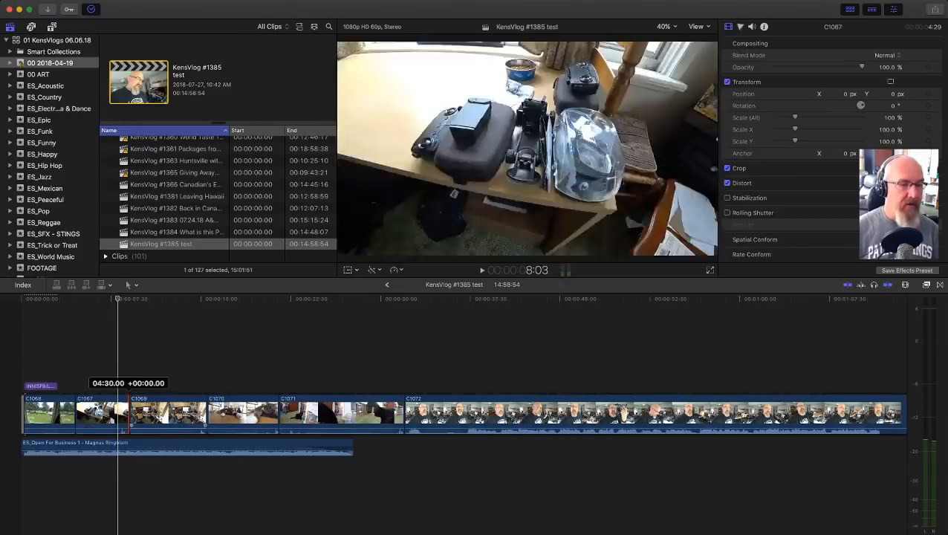
left_click_drag(128, 414, 116, 413)
Step: Play through the next clips, trimming the end of C1069 to a duration of 3:33 and C1070 to 3:38
key("space")
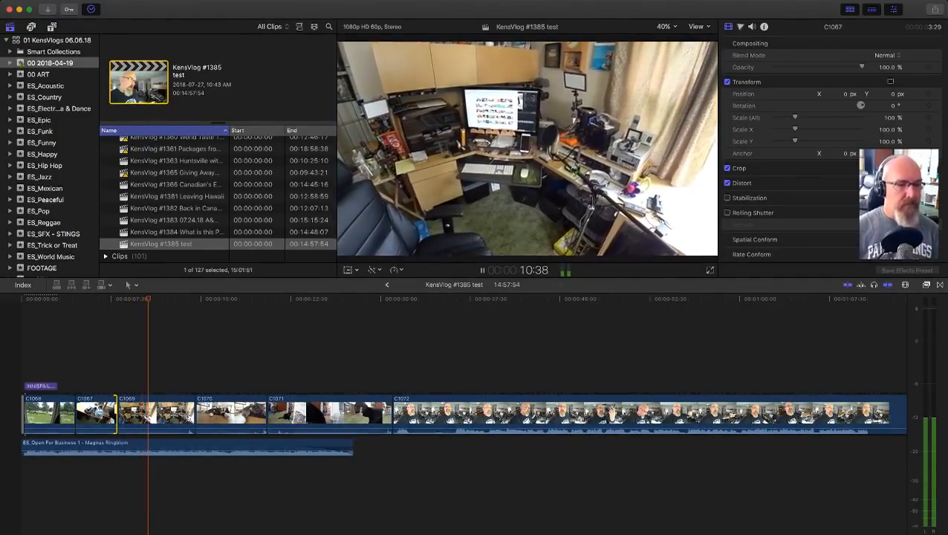
key("space")
left_click_drag(194, 414, 159, 413)
left_click(146, 418)
key("space")
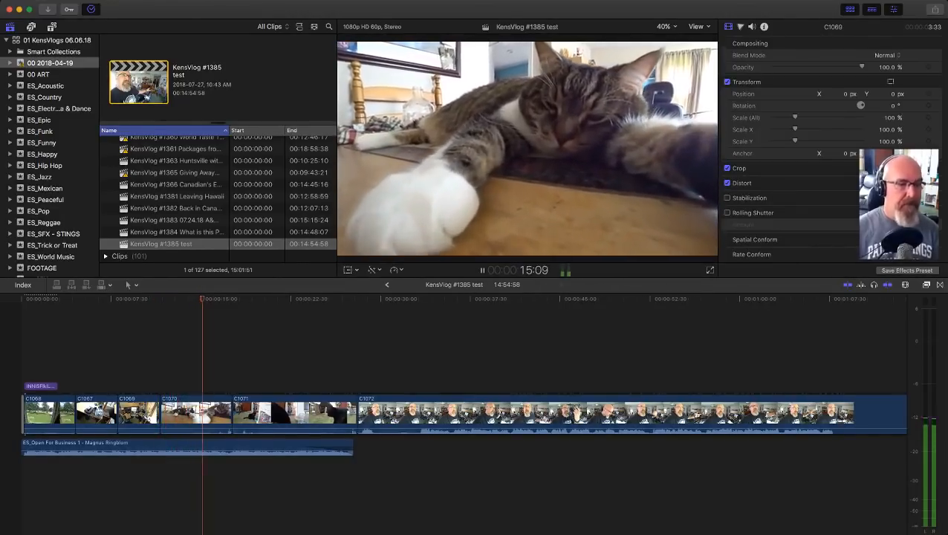
left_click_drag(231, 414, 227, 413)
left_click_drag(203, 414, 203, 414)
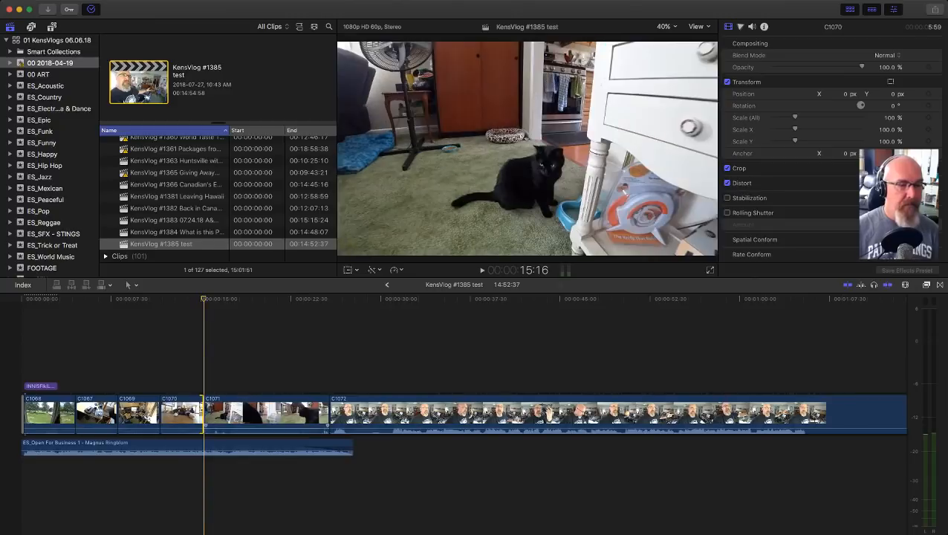
Step: Play through clip C1071 and trim its end to a duration of 8:56
key("space")
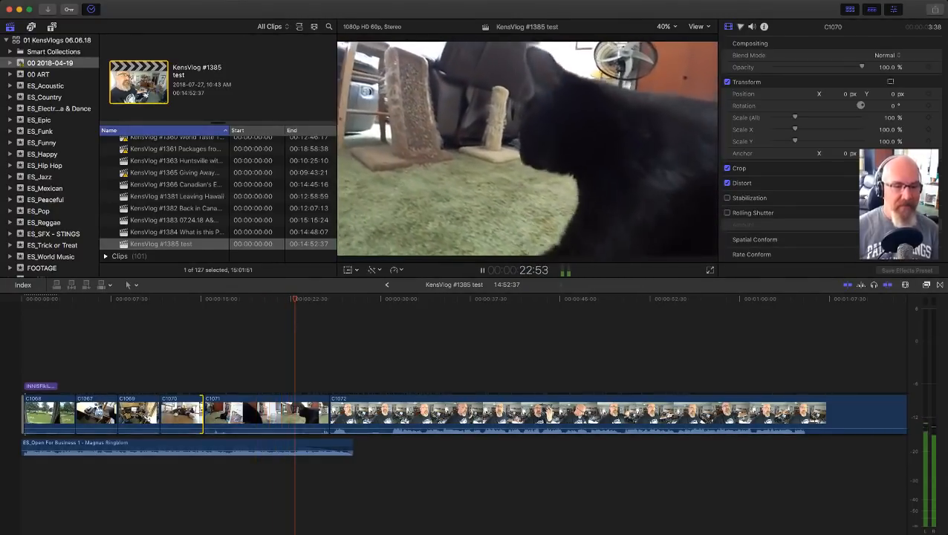
key("space")
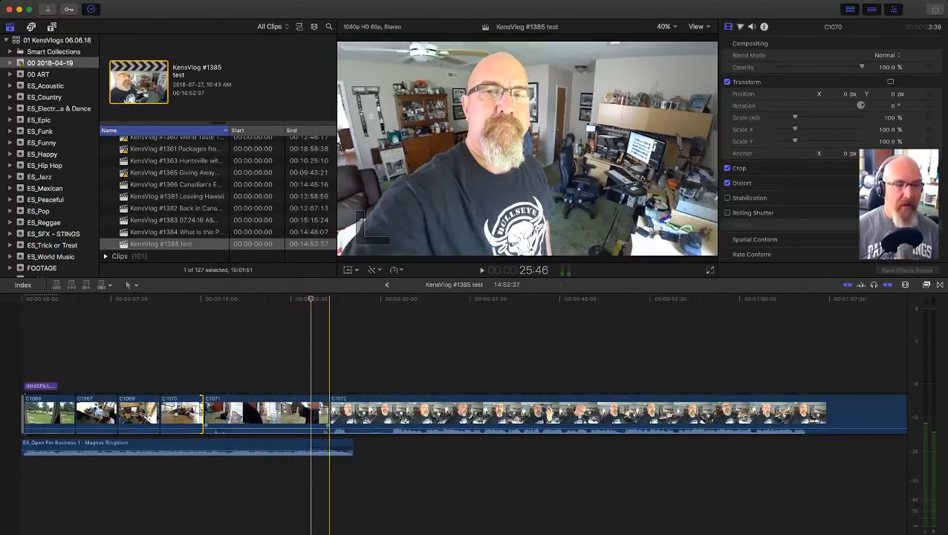
left_click_drag(329, 412, 311, 412)
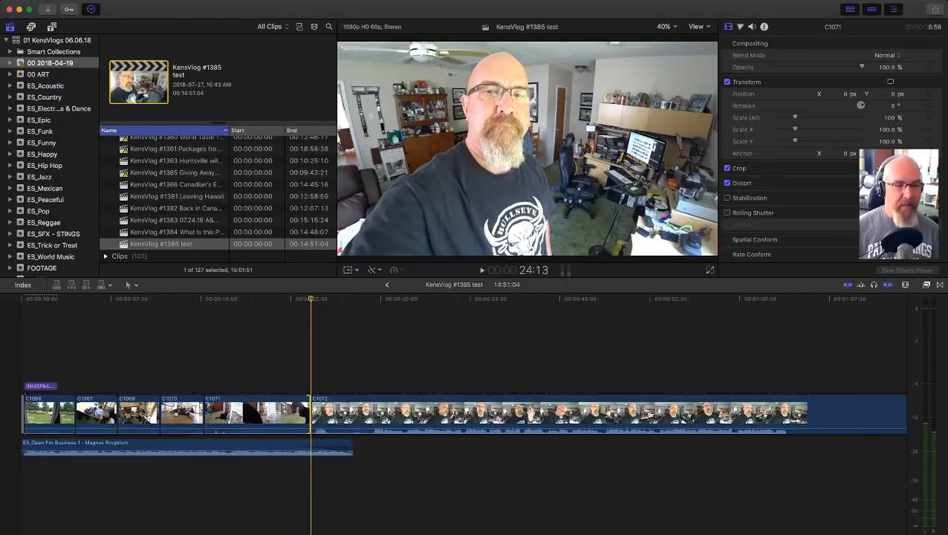
Step: Split clip C1072 about 5 seconds in and delete its opening section
key("space")
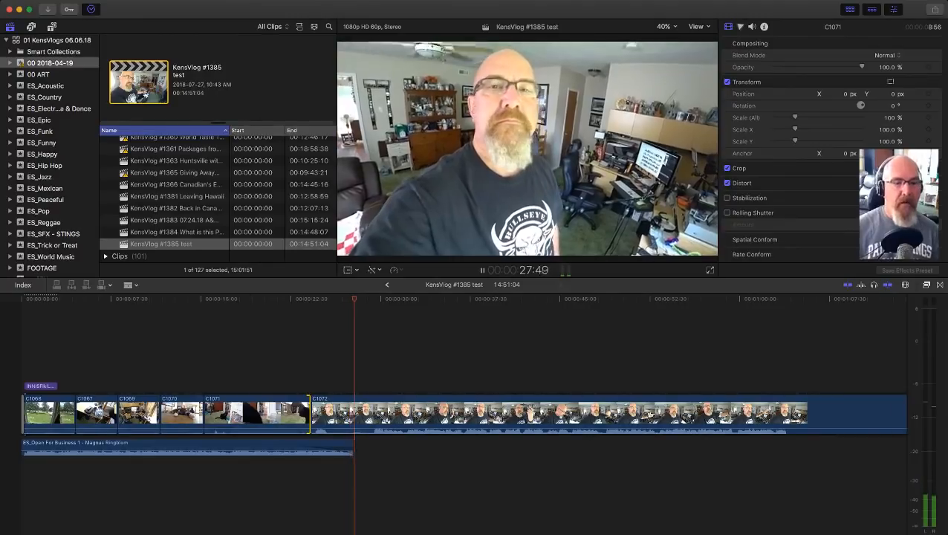
key("space")
left_click(370, 414)
key("a")
left_click(352, 414)
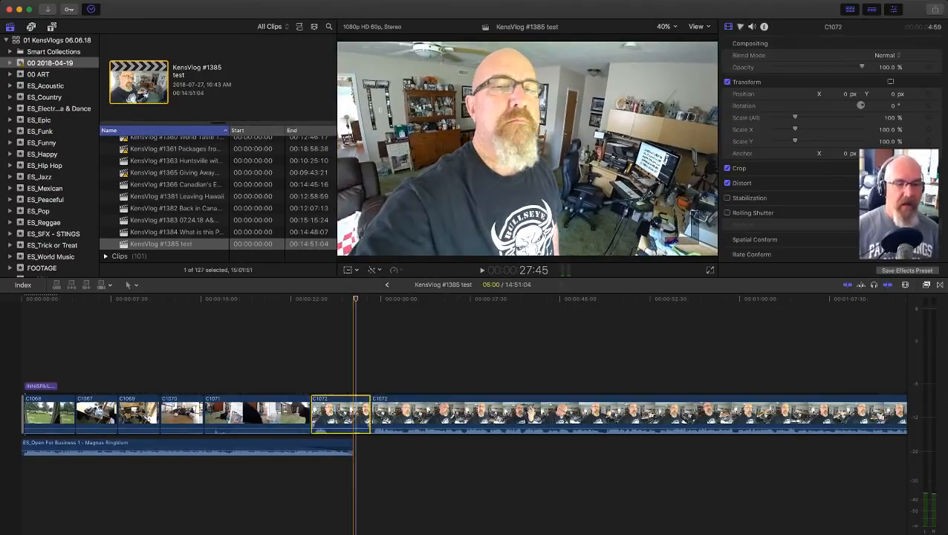
key("BackSpace")
Step: Copy the ending music from the KensVlog #1384 project and paste it into the KensVlog #1385 test timeline
key("shift+z")
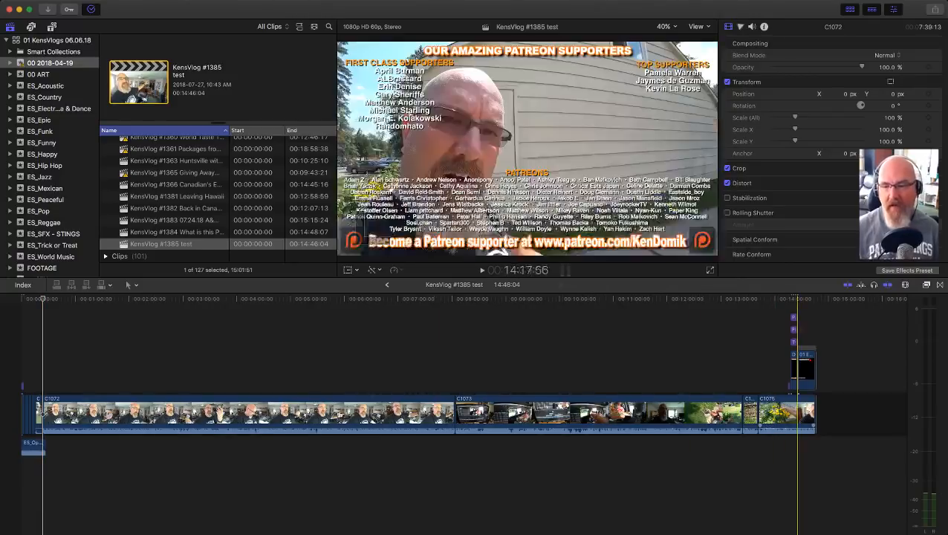
double_click(124, 231)
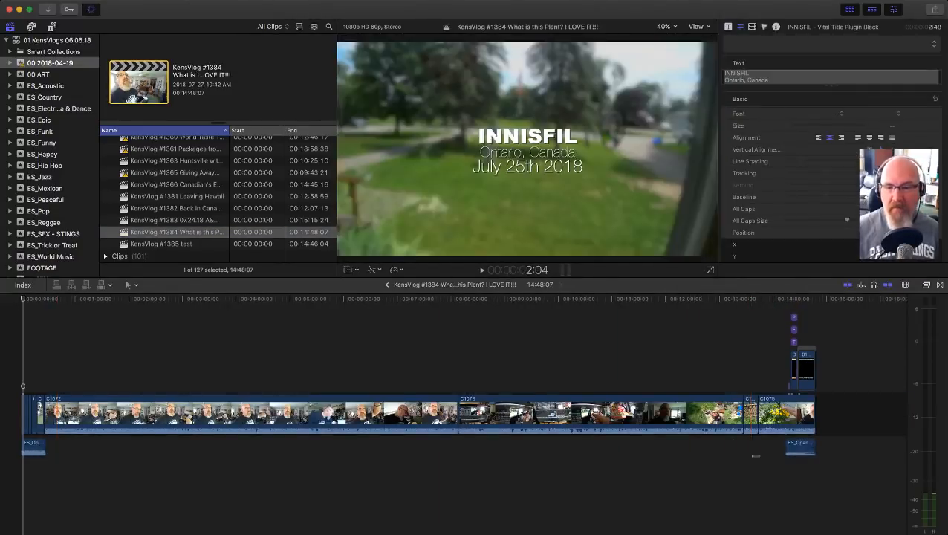
left_click(805, 446)
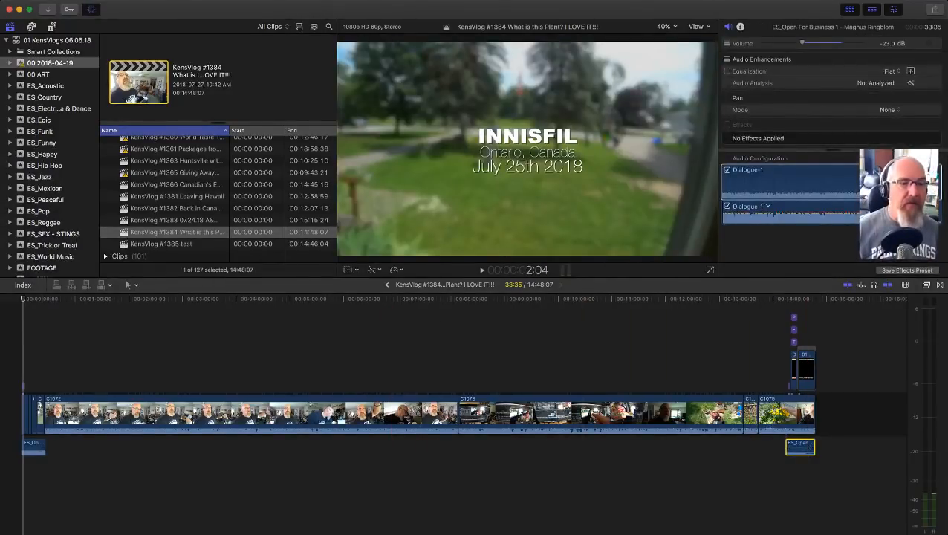
double_click(124, 243)
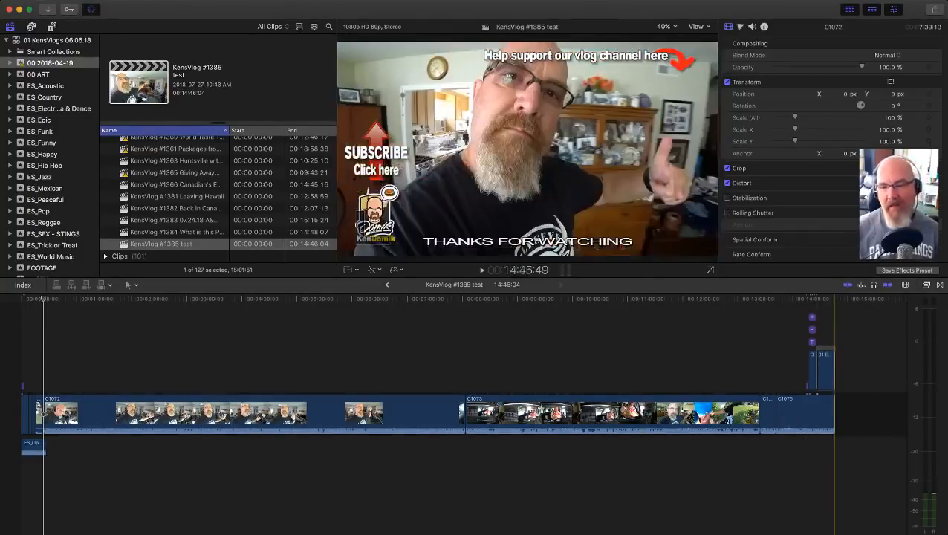
key("super+v")
Step: Move the pasted ending music so that it finishes flush with the end of clip C1075
key("z")
left_click_drag(755, 352, 854, 485)
key("a")
left_click_drag(400, 448, 676, 446)
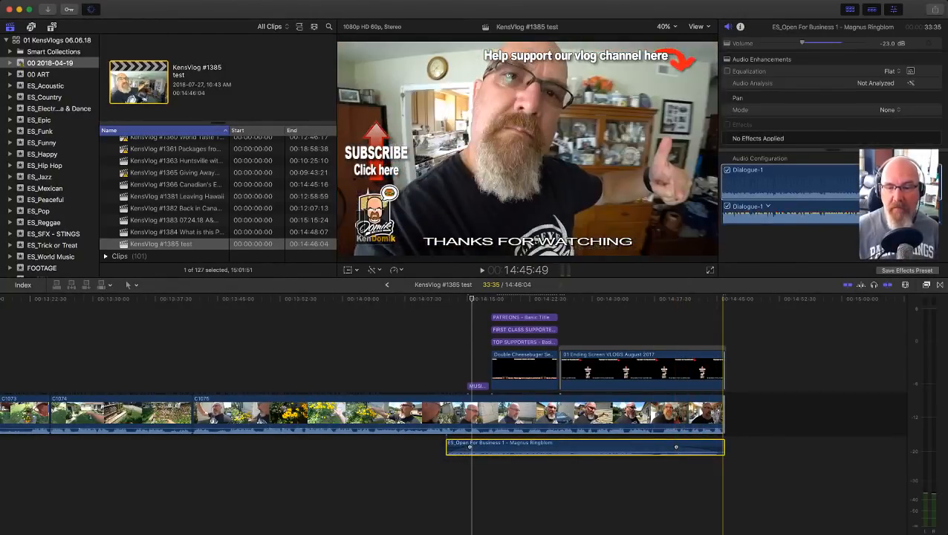
Step: Extend the ending music past the last clip and trim its end back to the end of the footage
left_click_drag(724, 447, 749, 446)
key("z")
left_click_drag(786, 396, 648, 484)
key("a")
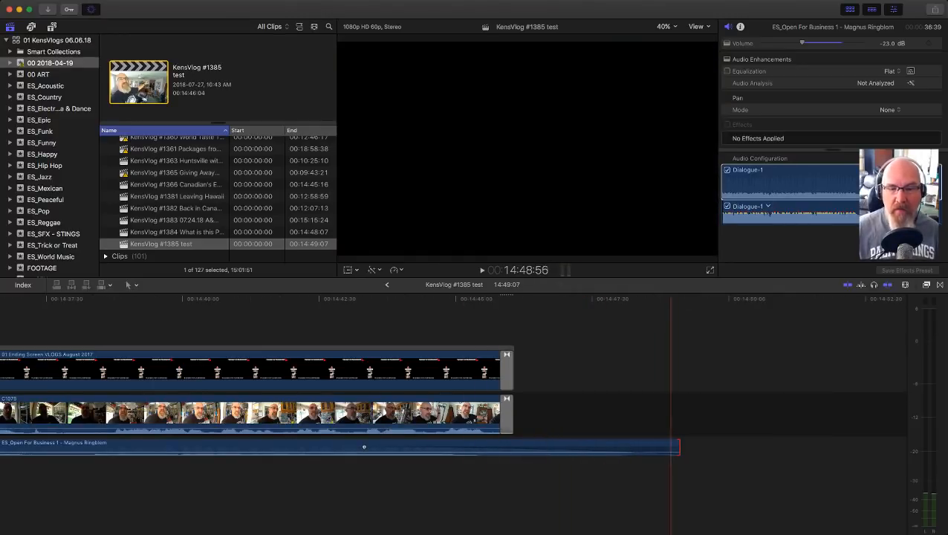
left_click_drag(678, 446, 512, 447)
Step: Adjust the fade-out at the end of the ending music and play back the closing section
scroll(302, 446, "left", 3)
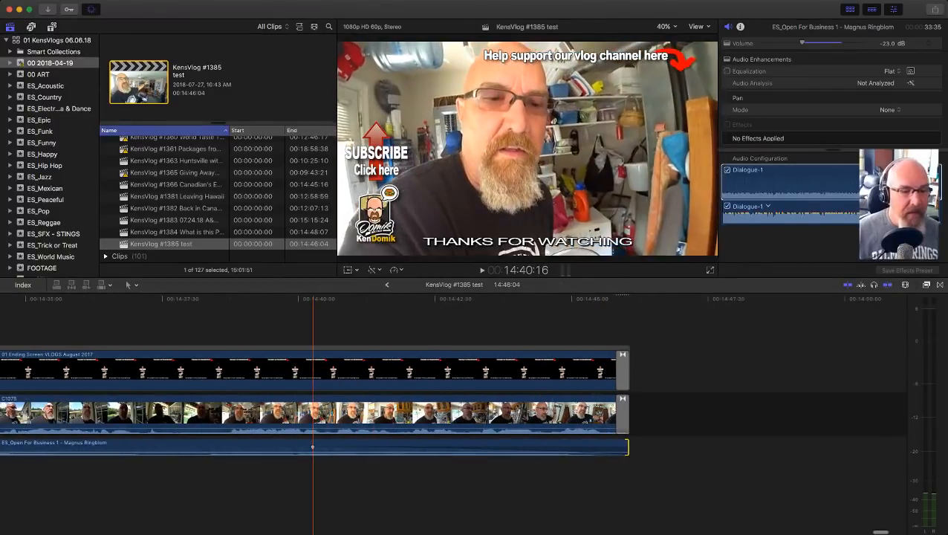
mouse_move(313, 447)
left_mouse_down()
mouse_move(622, 447)
mouse_move(221, 447)
mouse_move(598, 447)
mouse_move(327, 447)
left_mouse_up()
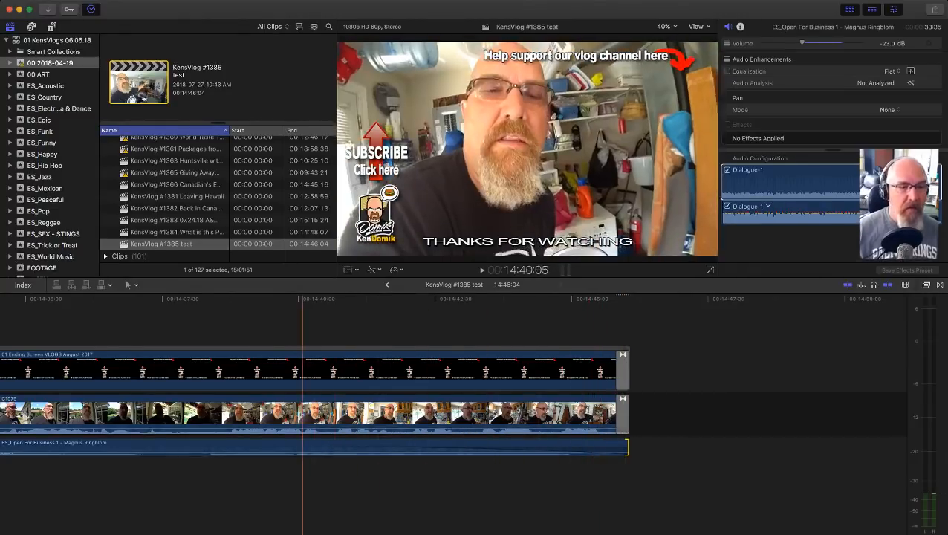
left_click(298, 482)
key("space")
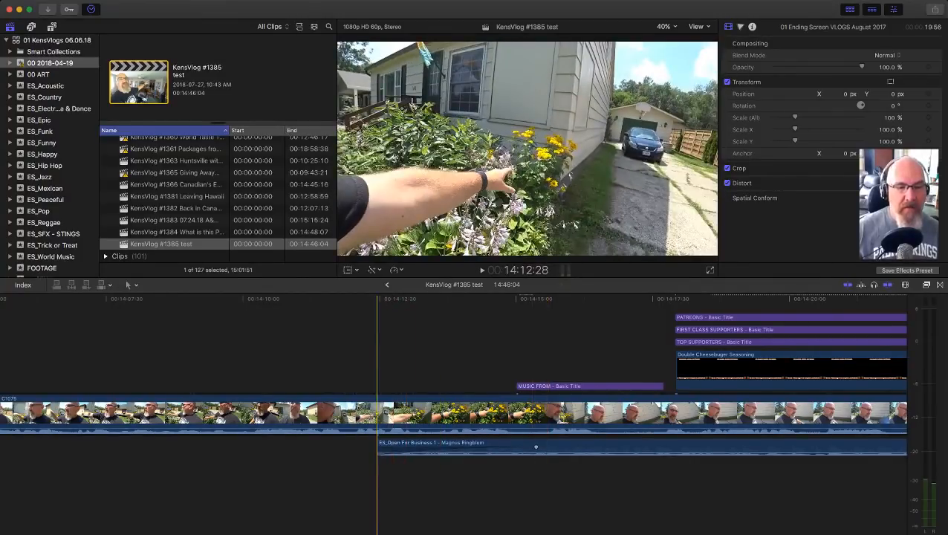
Step: Extend the start of the ending music to a duration of 34:00 and adjust its fade-in
left_click_drag(535, 446, 513, 446)
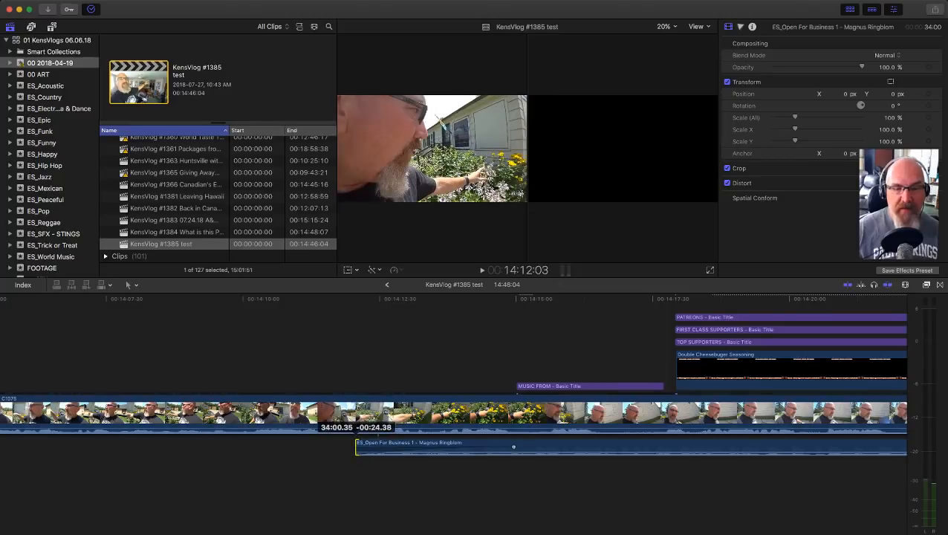
left_click_drag(356, 447, 356, 446)
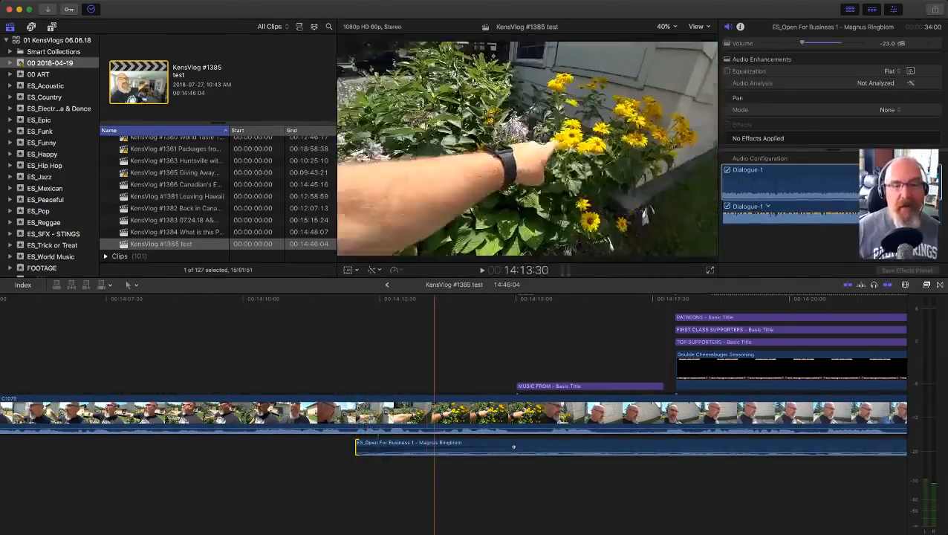
left_click_drag(514, 446, 355, 446)
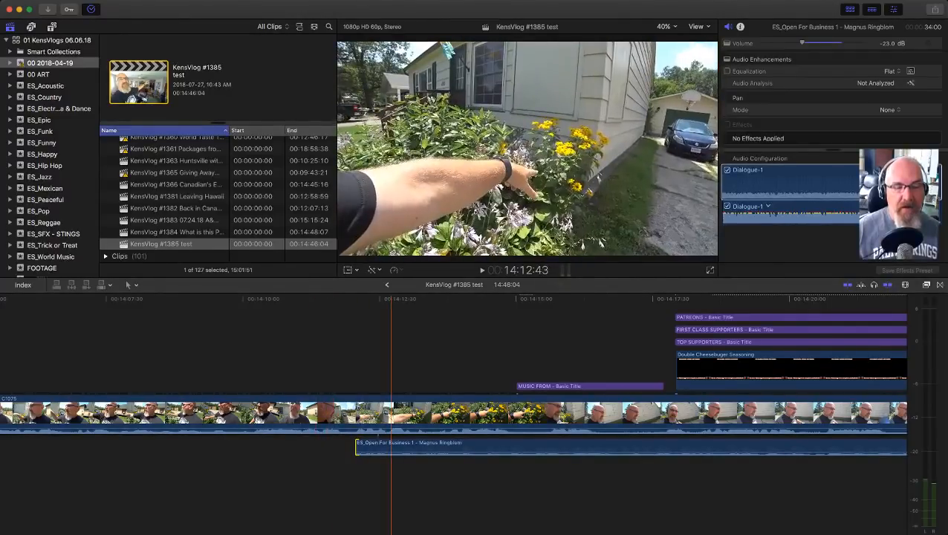
left_click_drag(357, 447, 519, 446)
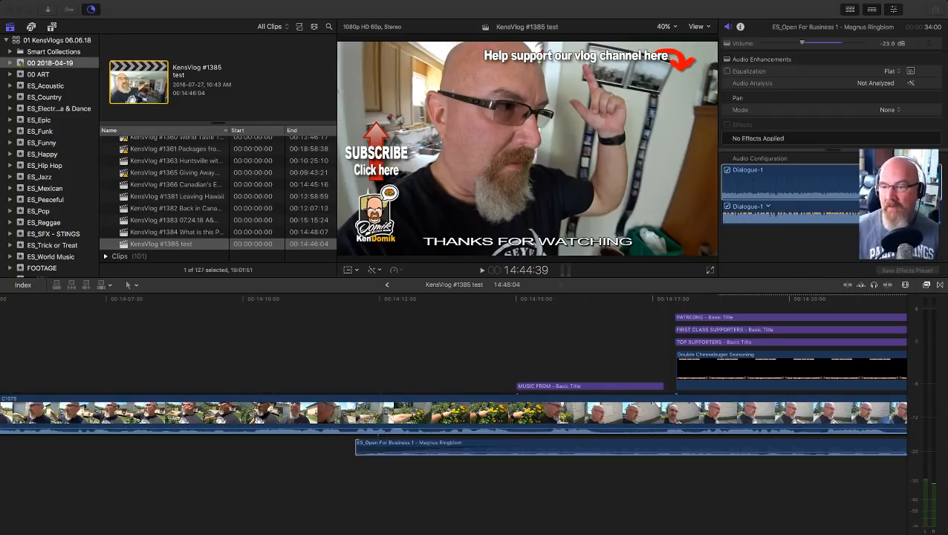
left_click(503, 475)
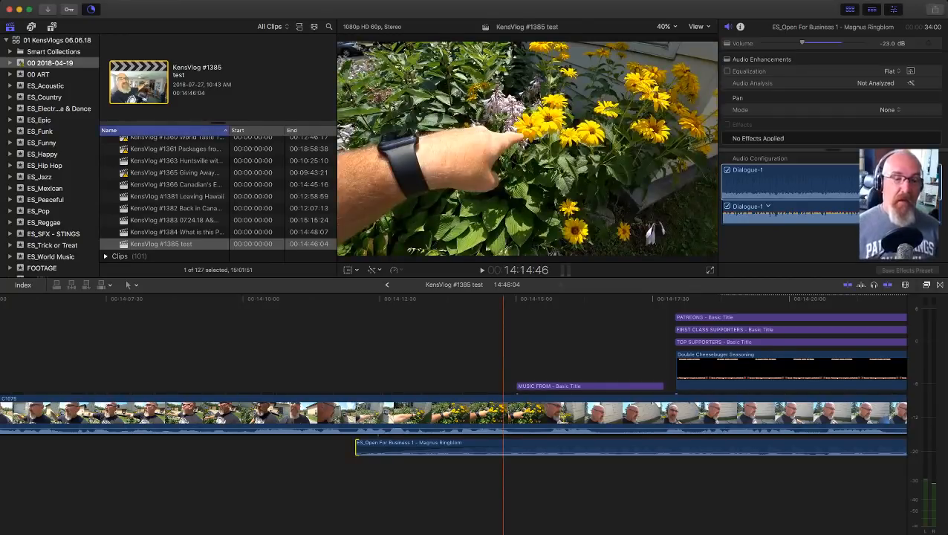
key("shift+z")
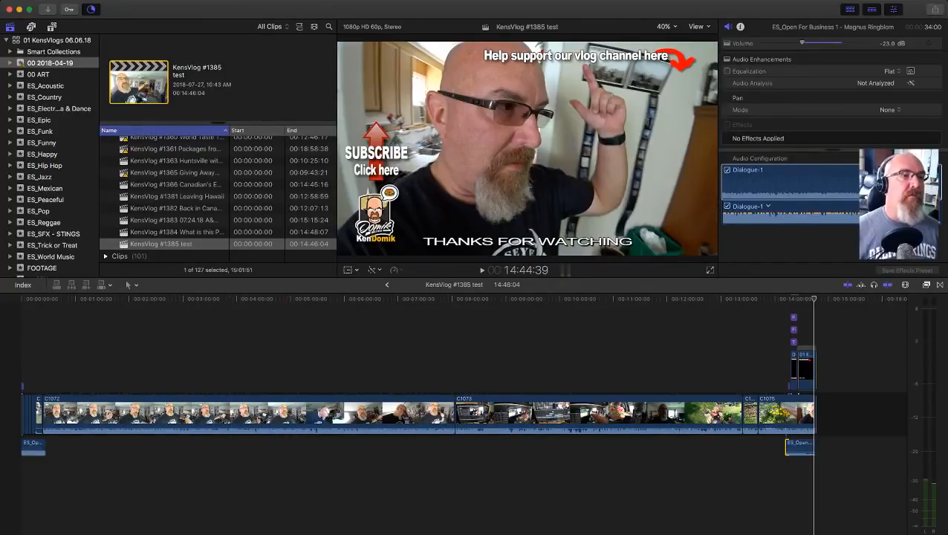
key("super+Tab")
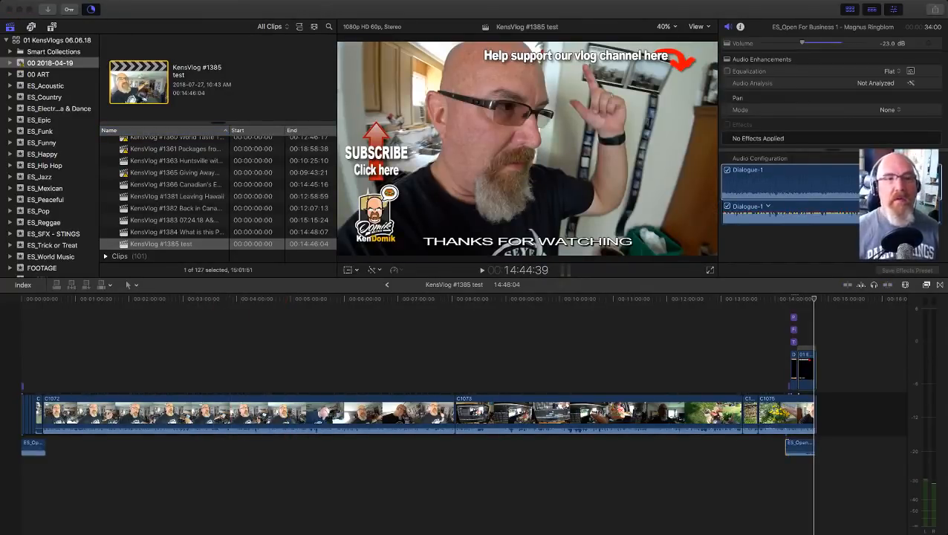
key("super+Tab")
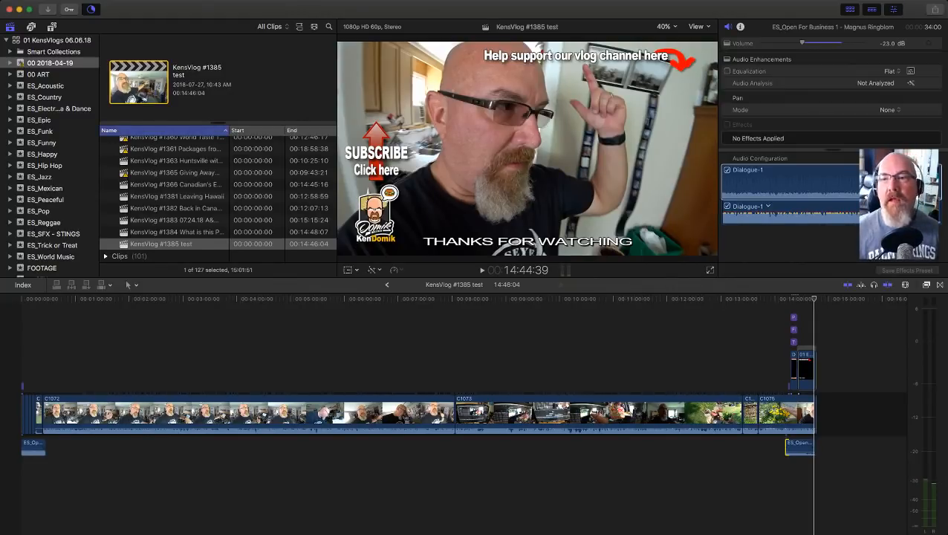
key("super+Tab")
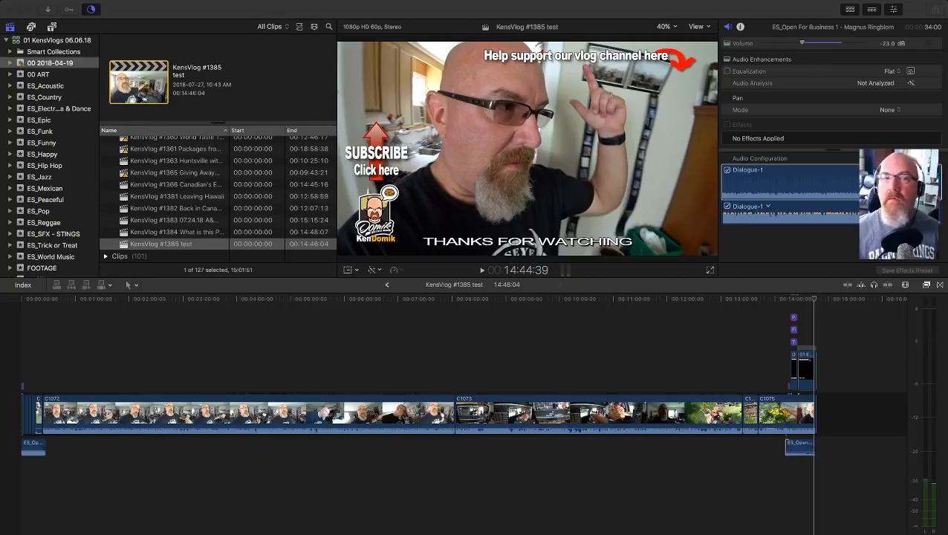
key("super+Tab")
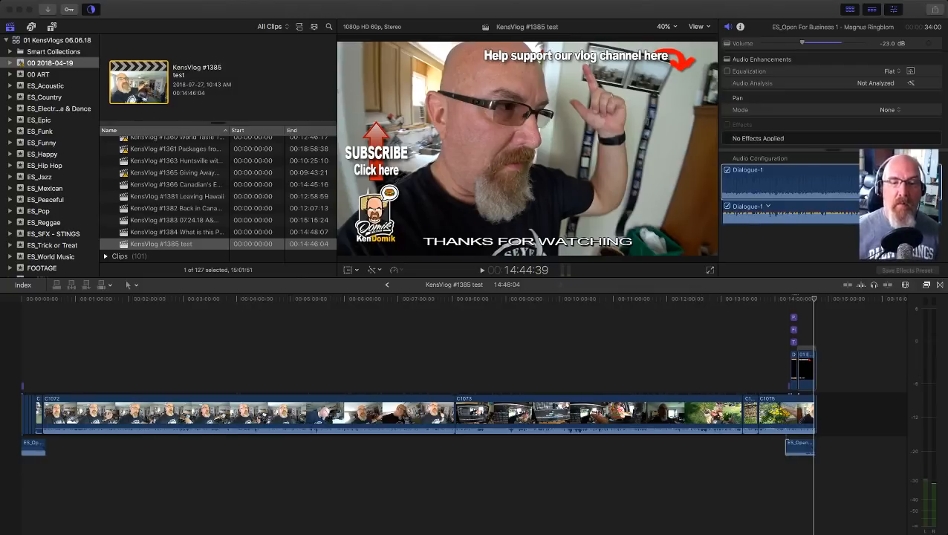
left_click(501, 475)
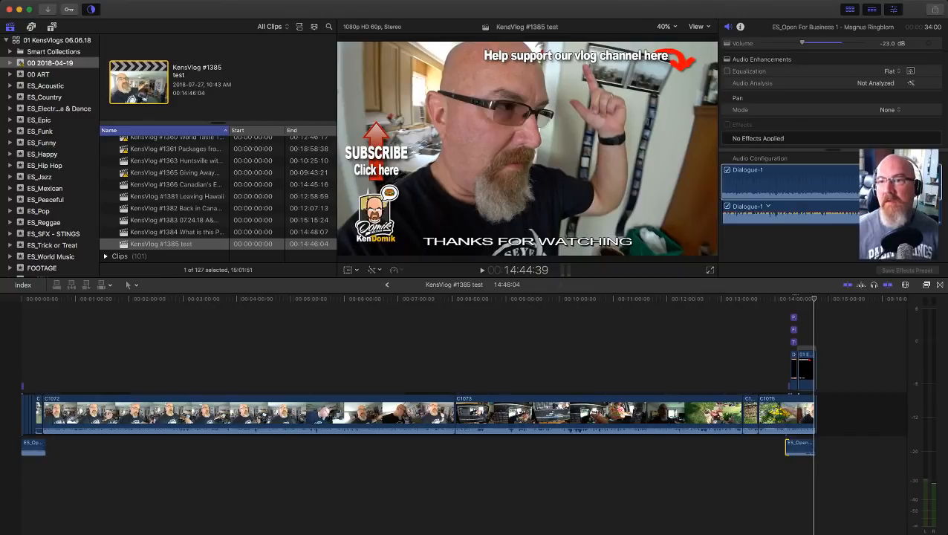
key("super+Tab")
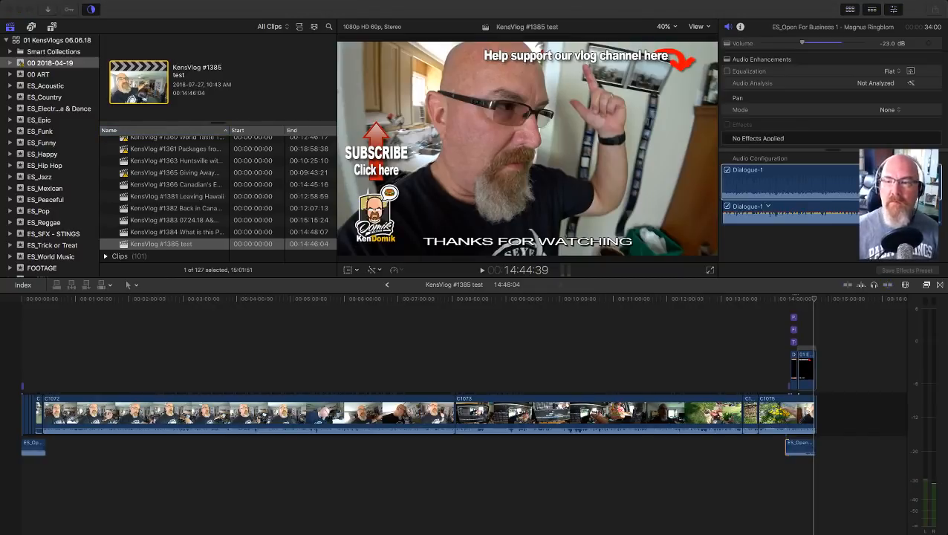